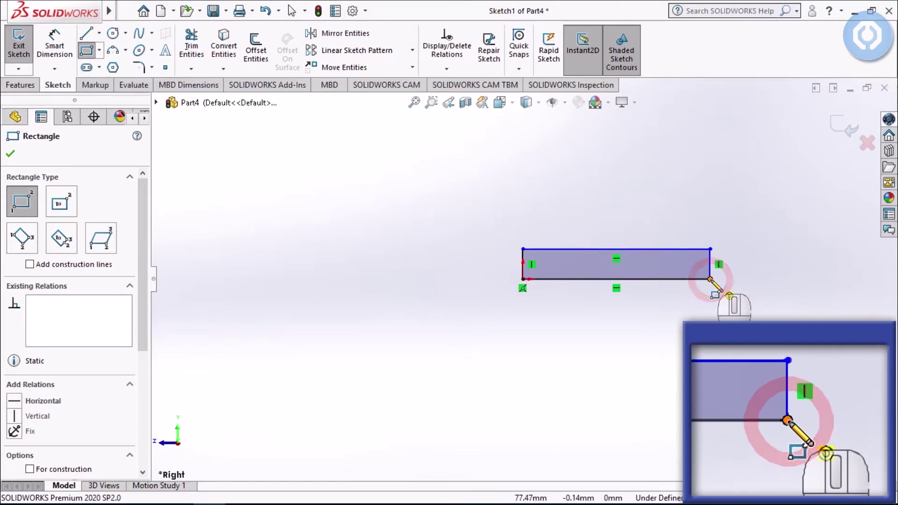
# Complete a taller second rectangle adjoining the end of the first one, and dimension the first rectangle's height to 5 mm
pyautogui.click(806, 224)
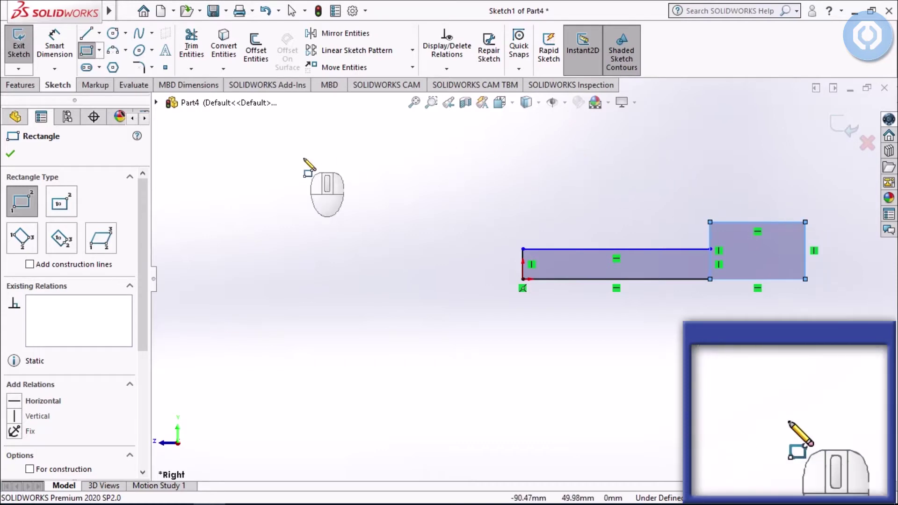
pyautogui.click(56, 47)
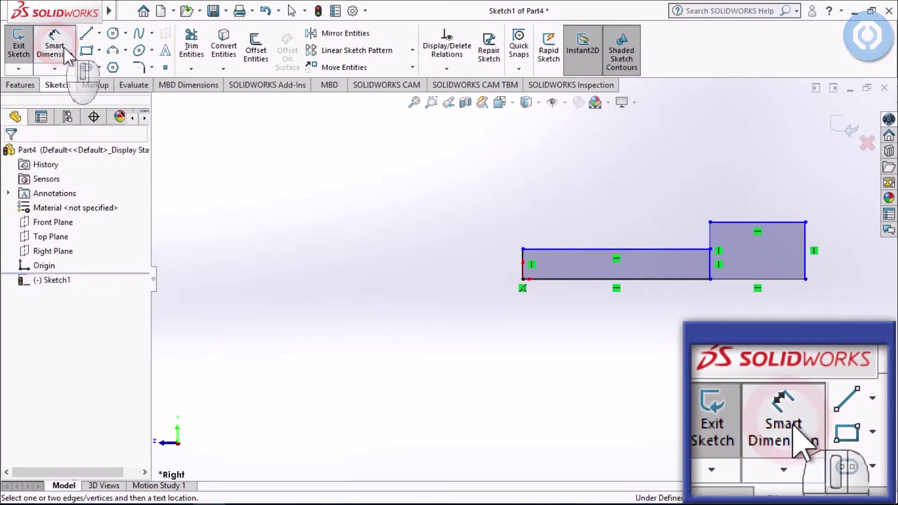
pyautogui.click(523, 265)
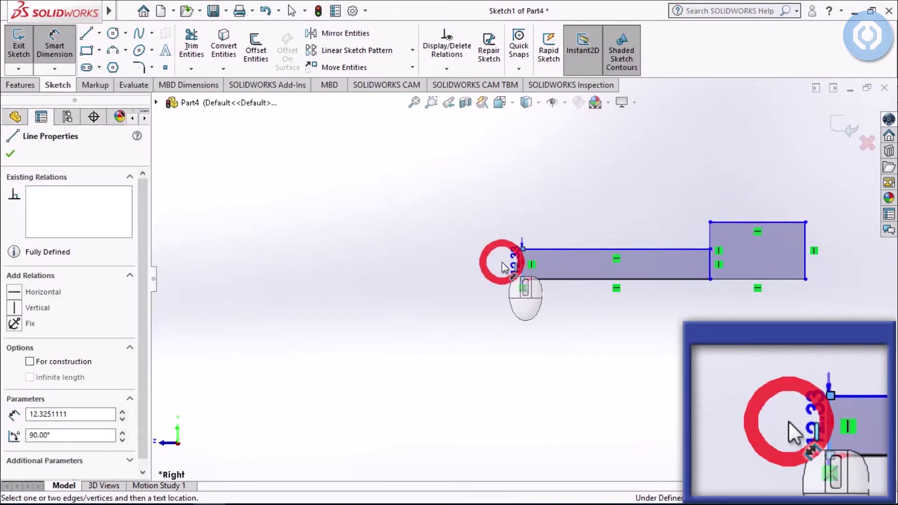
pyautogui.click(504, 267)
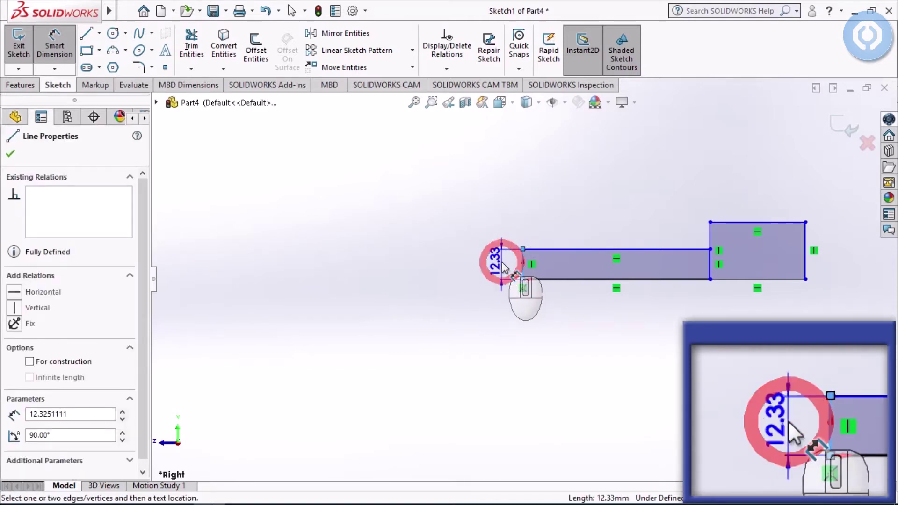
pyautogui.click(503, 265)
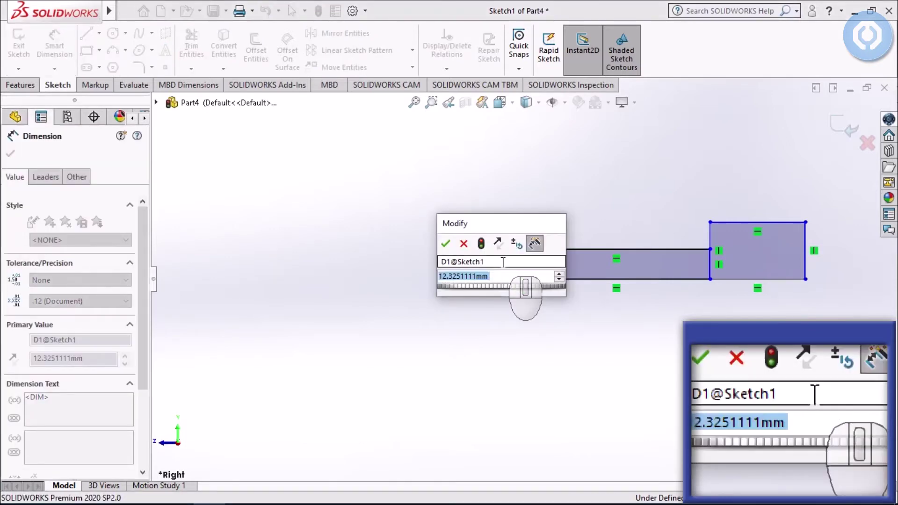
pyautogui.write('5')
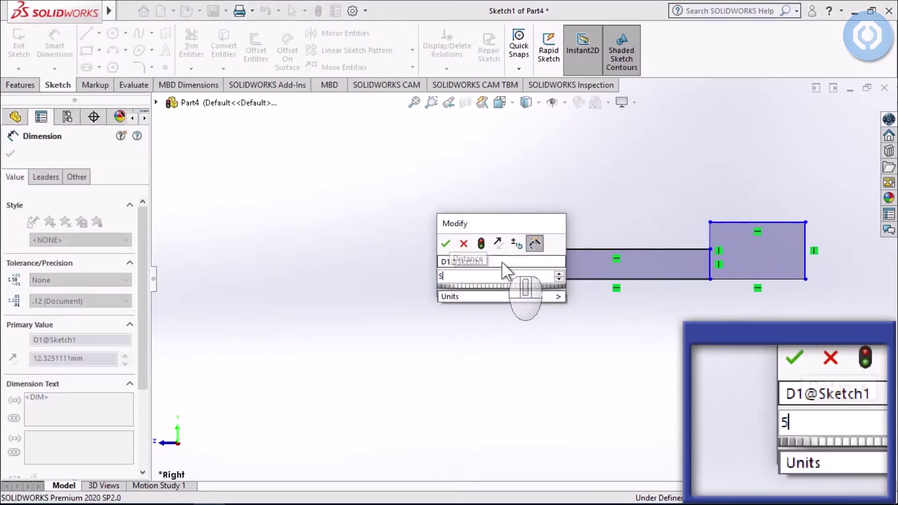
pyautogui.press('Return')
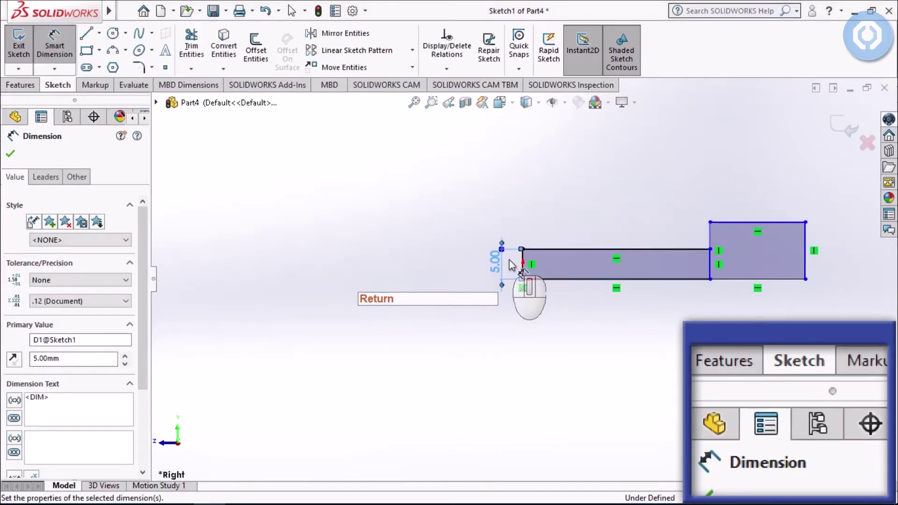
# Dimension the first rectangle's upper edge to a length of 68.5 mm
pyautogui.click(652, 248)
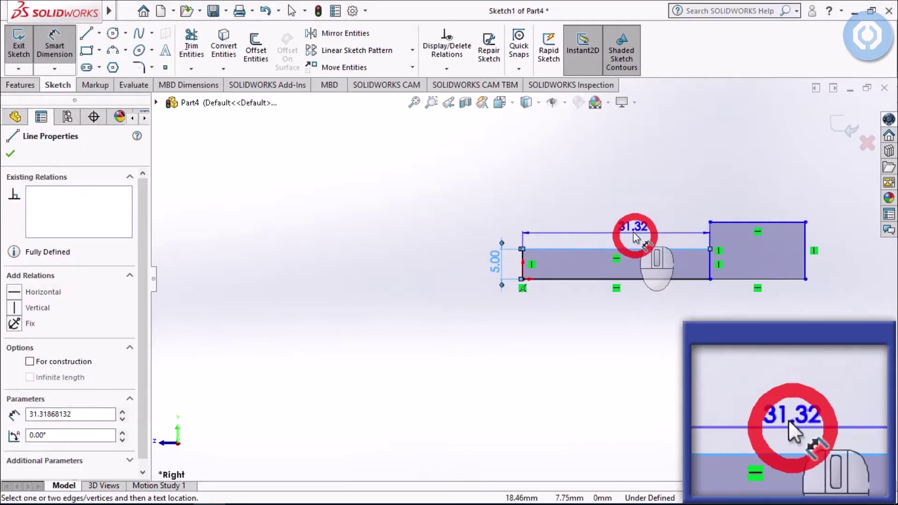
pyautogui.click(622, 230)
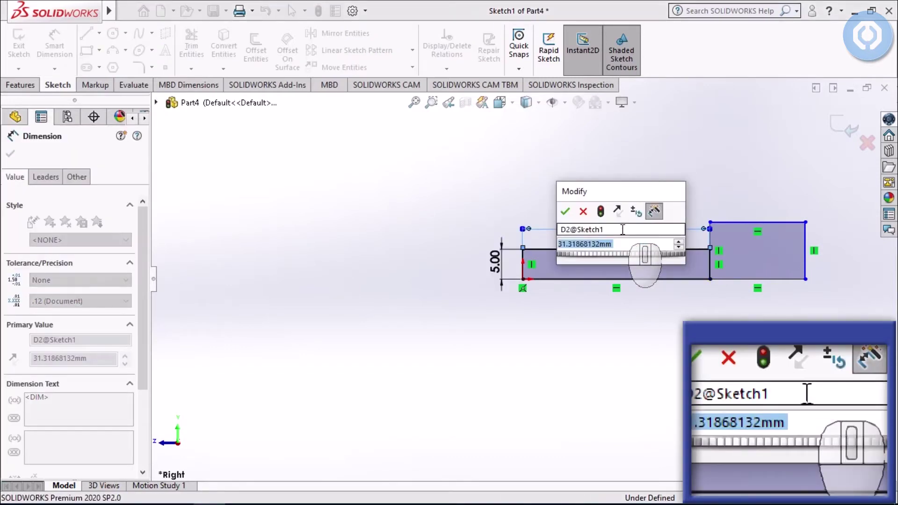
pyautogui.write('6')
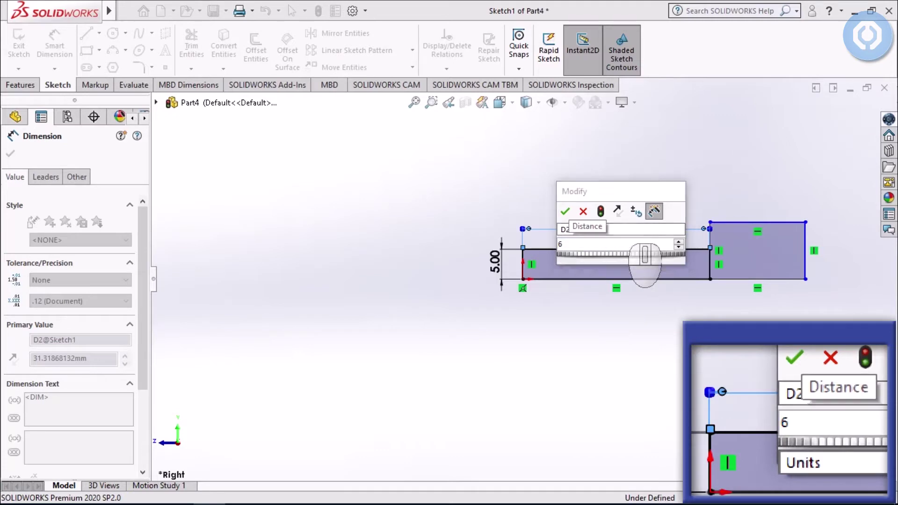
pyautogui.write('8.5')
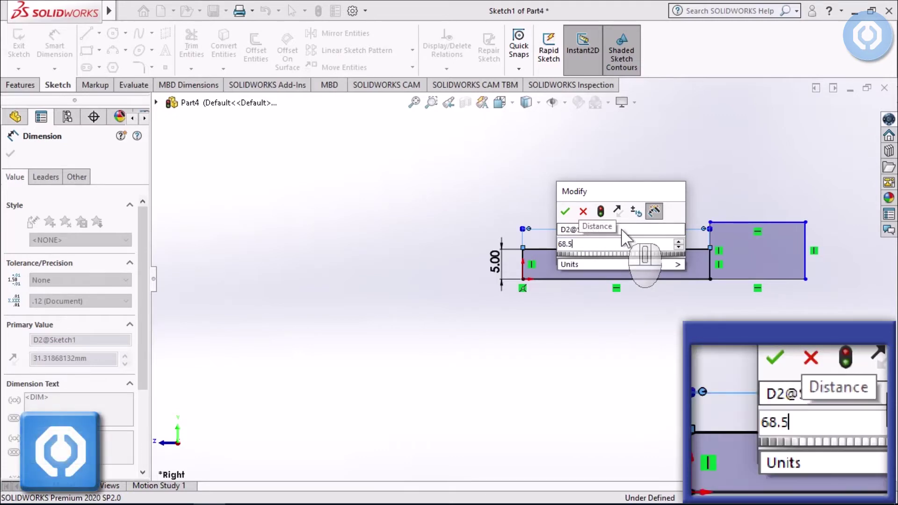
pyautogui.press('Return')
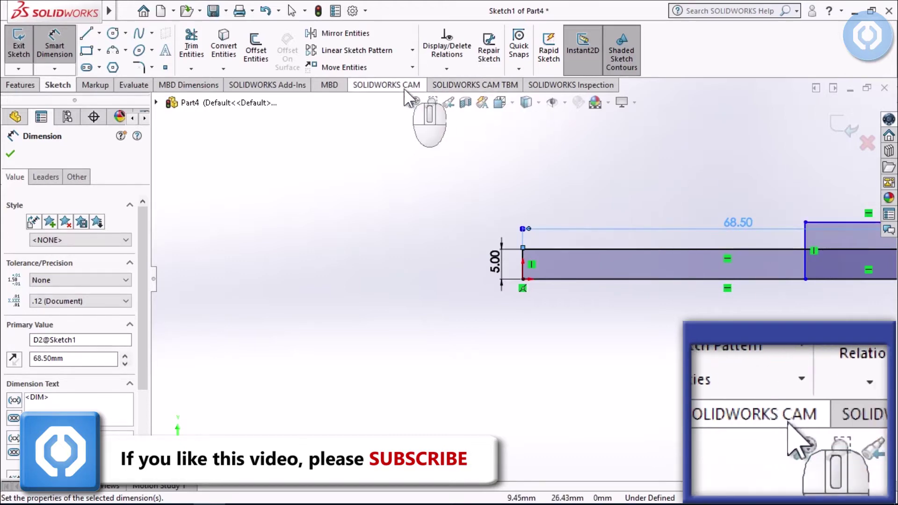
pyautogui.click(414, 101)
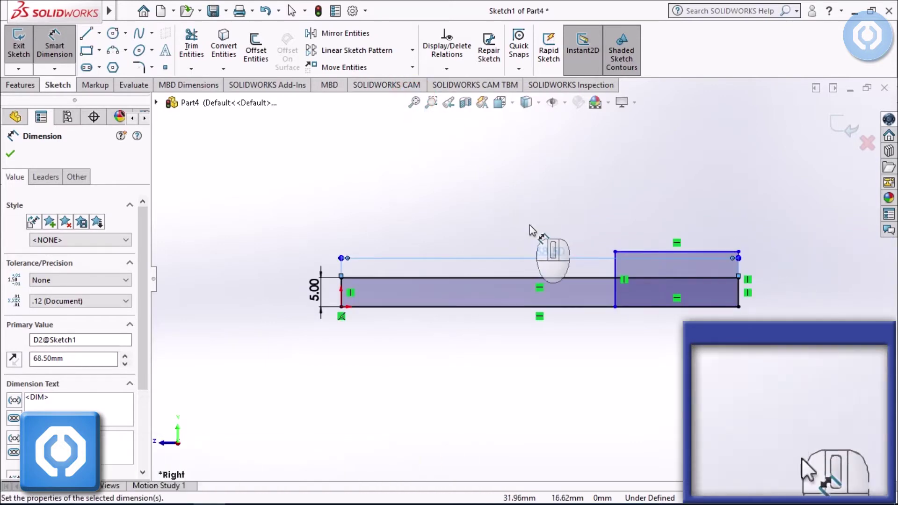
# Dimension the second rectangle's width as -25 mm to flip it outward beyond the first rectangle's end
pyautogui.moveTo(618, 276); pyautogui.dragTo(739, 295)
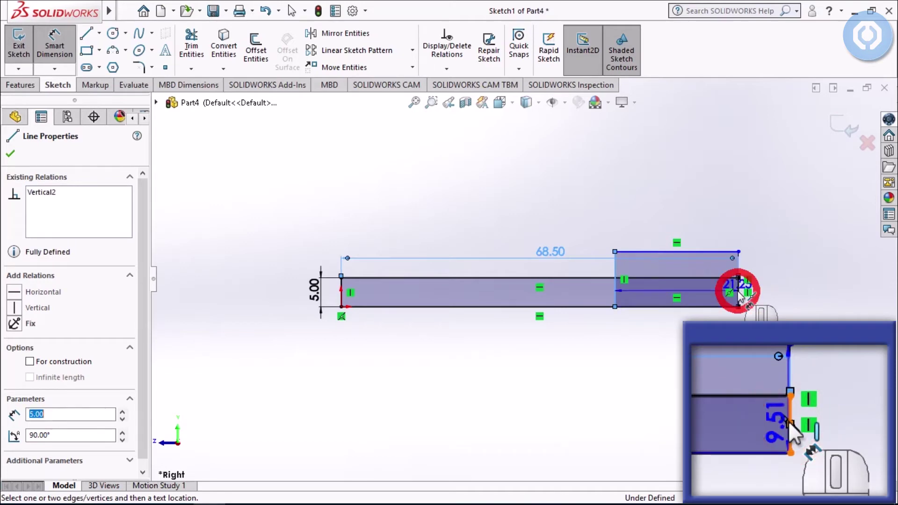
pyautogui.click(693, 201)
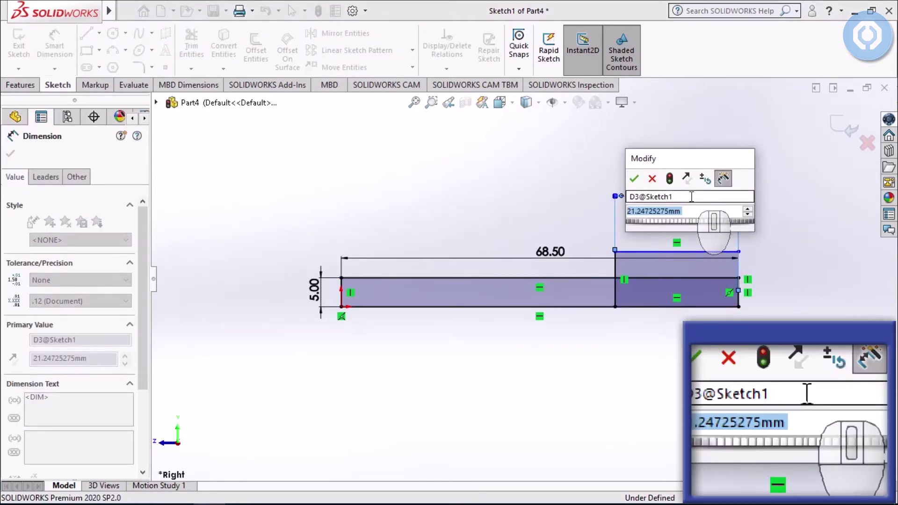
pyautogui.press('BackSpace')
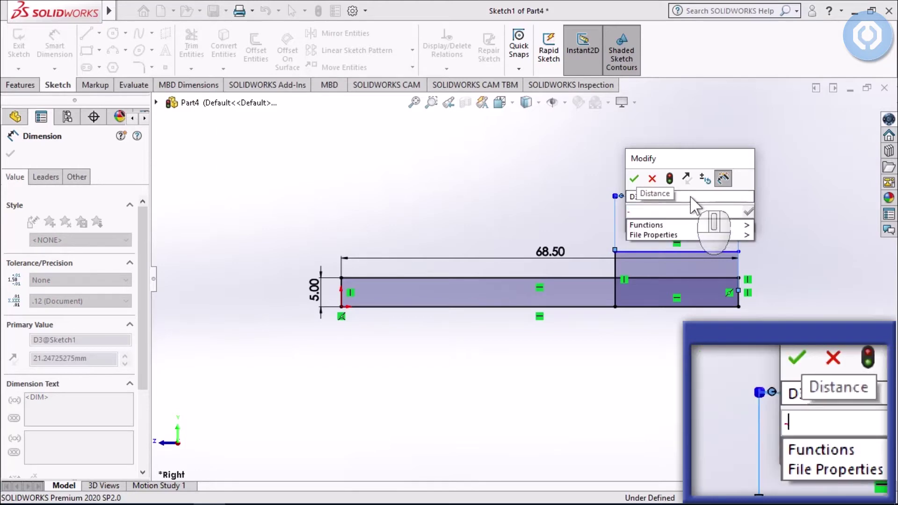
pyautogui.write('-25')
pyautogui.press('Return')
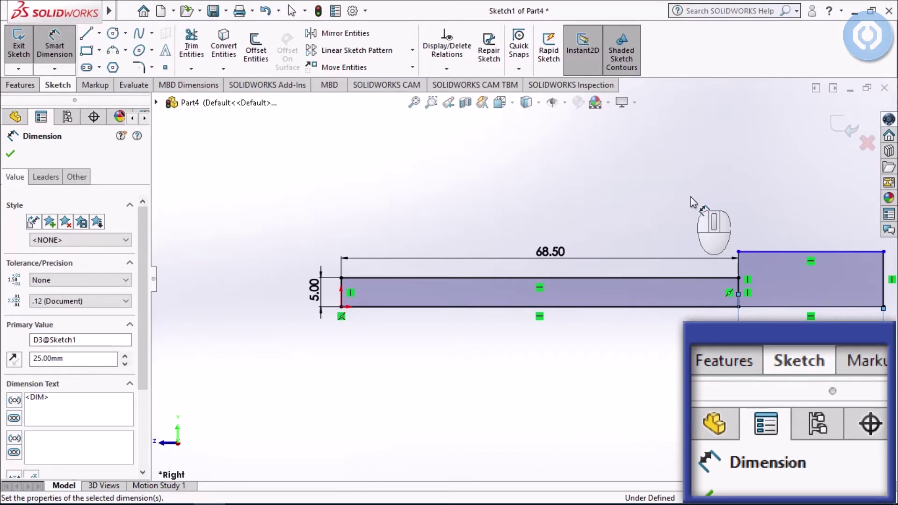
# Dimension the second rectangle's outer vertical edge to a height of 8 mm
pyautogui.click(884, 271)
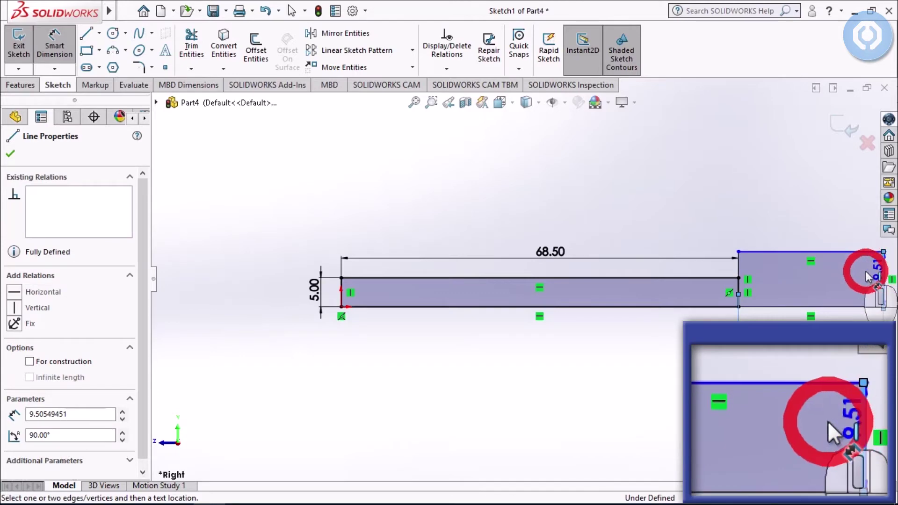
pyautogui.click(866, 277)
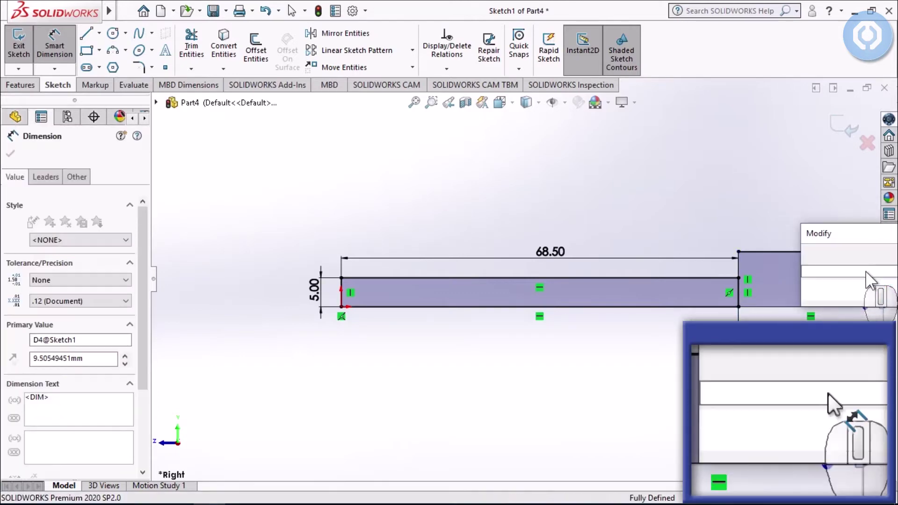
pyautogui.write('8')
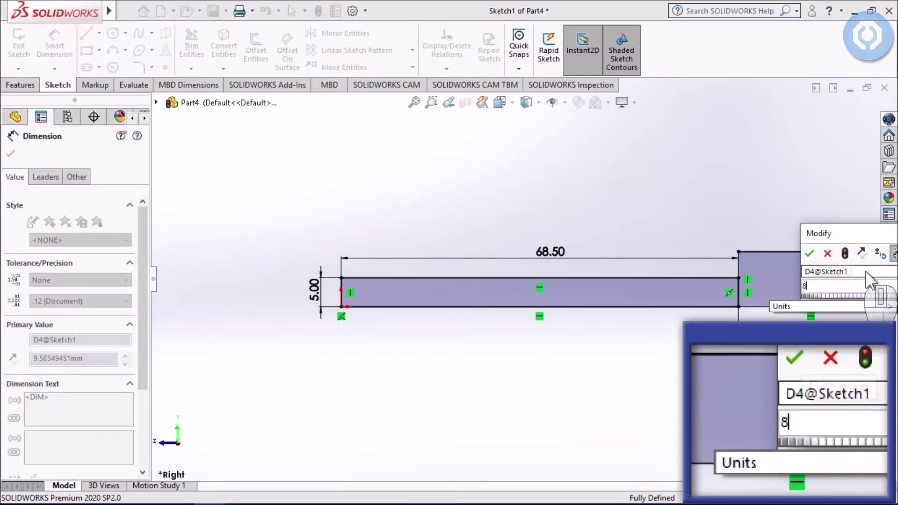
pyautogui.press('Return')
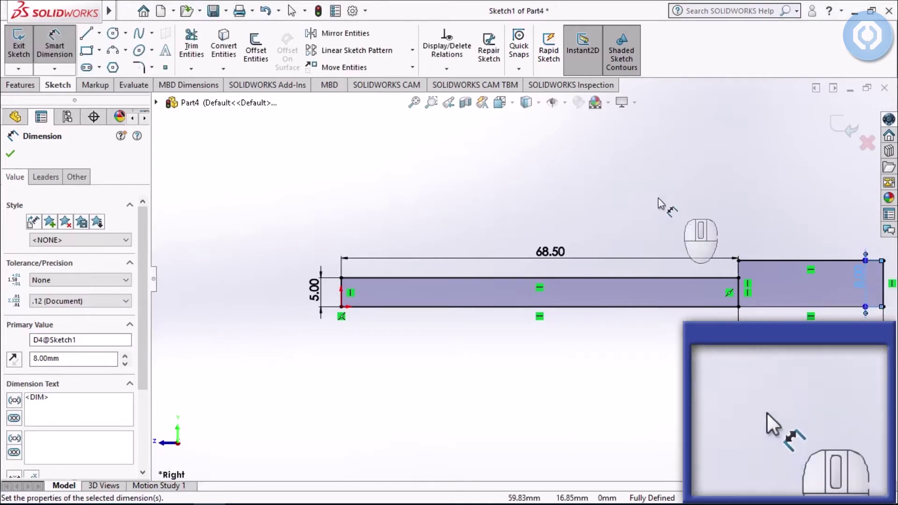
# Trim away the vertical segment shared by the two rectangles, accepting the deletion of its relation, to merge them into one profile
pyautogui.click(191, 45)
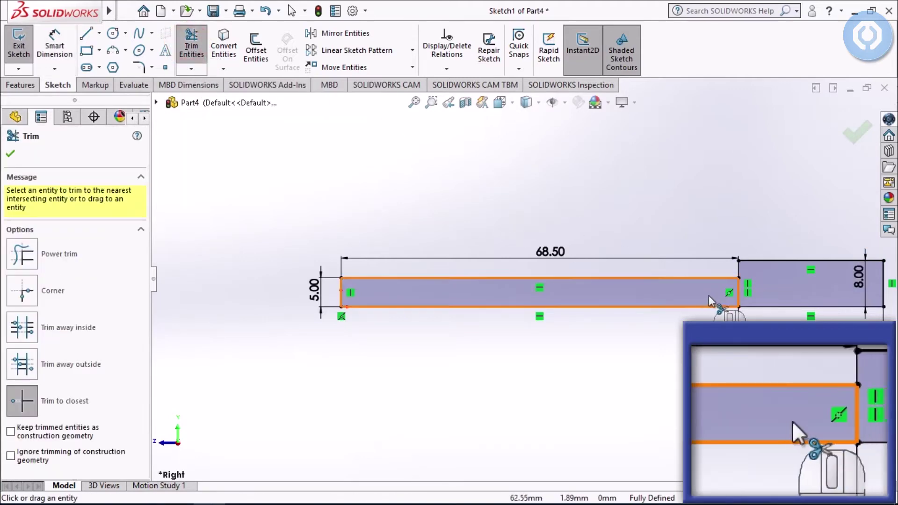
pyautogui.click(738, 291)
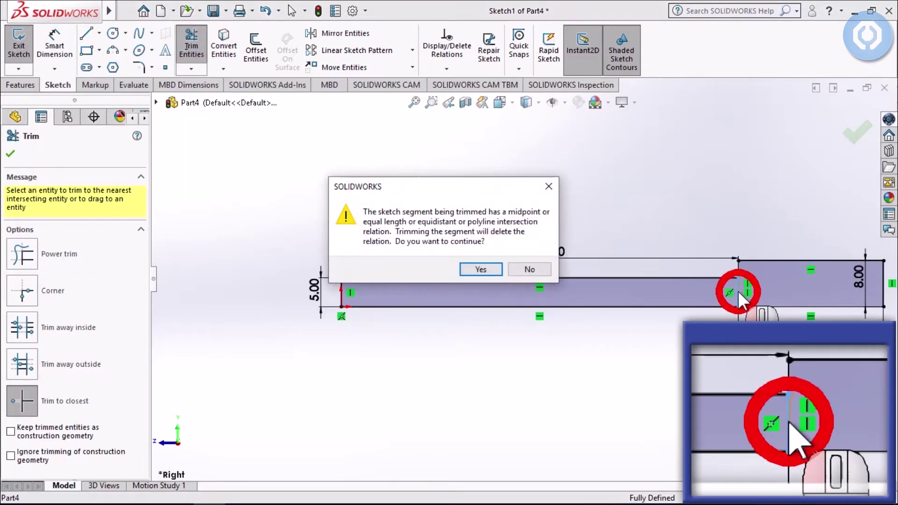
pyautogui.press('Return')
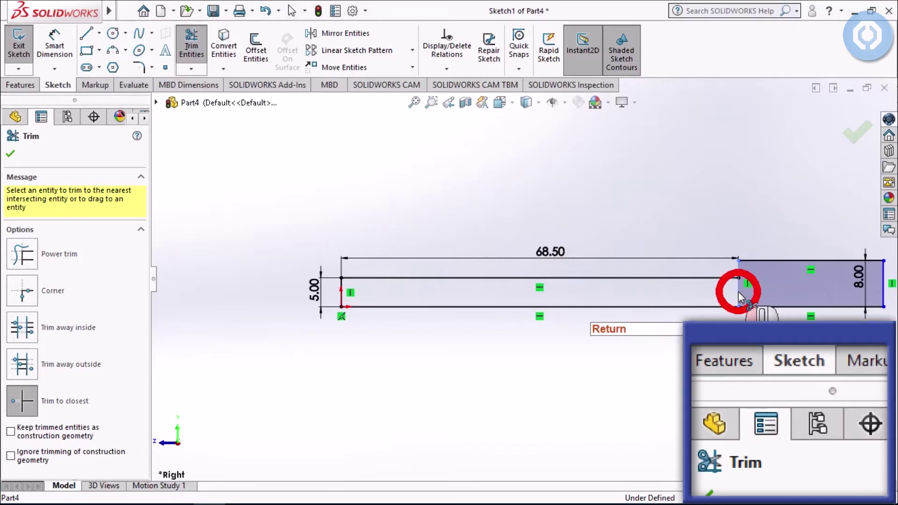
pyautogui.click(859, 136)
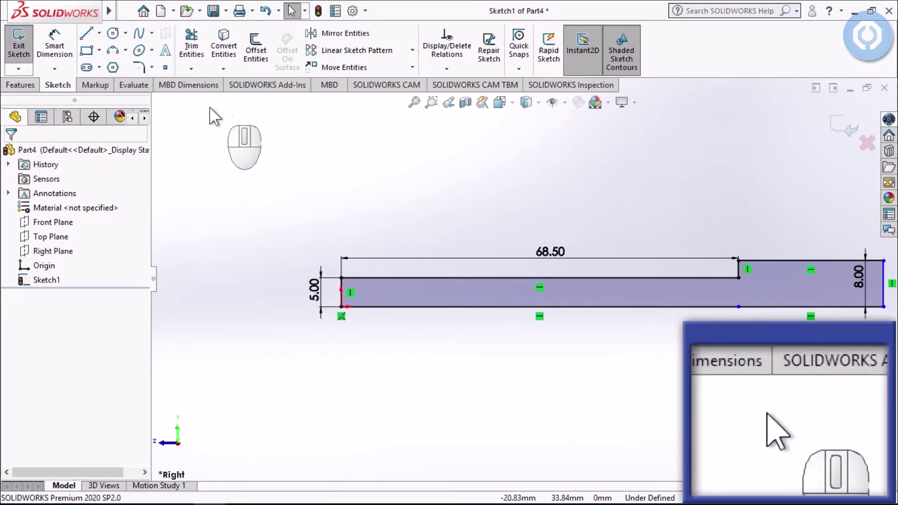
# Apply a 1 mm sketch fillet to the inner corner where the long section meets the taller section
pyautogui.click(139, 67)
pyautogui.doubleClick(60, 278)
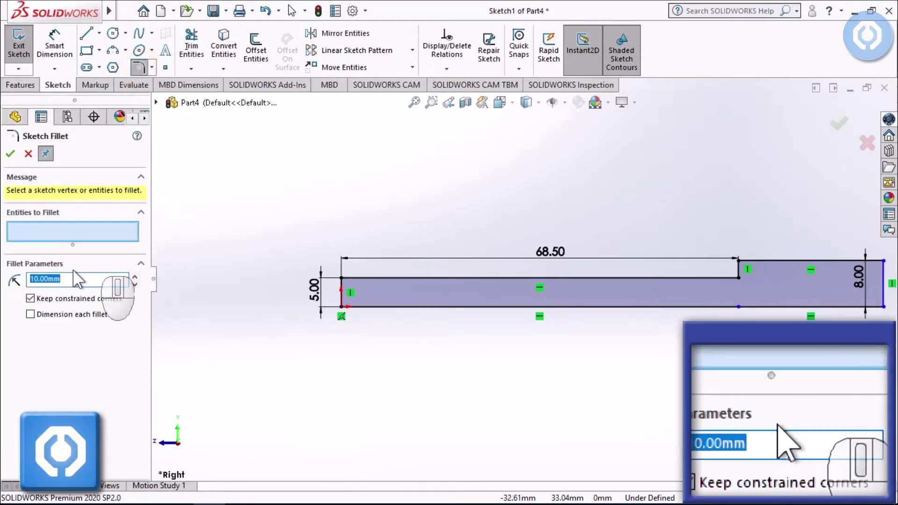
pyautogui.write('1')
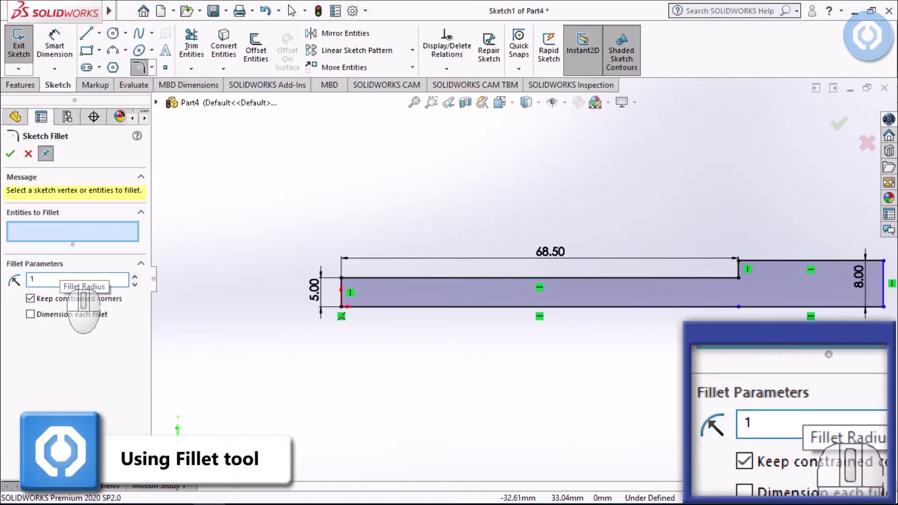
pyautogui.press('Return')
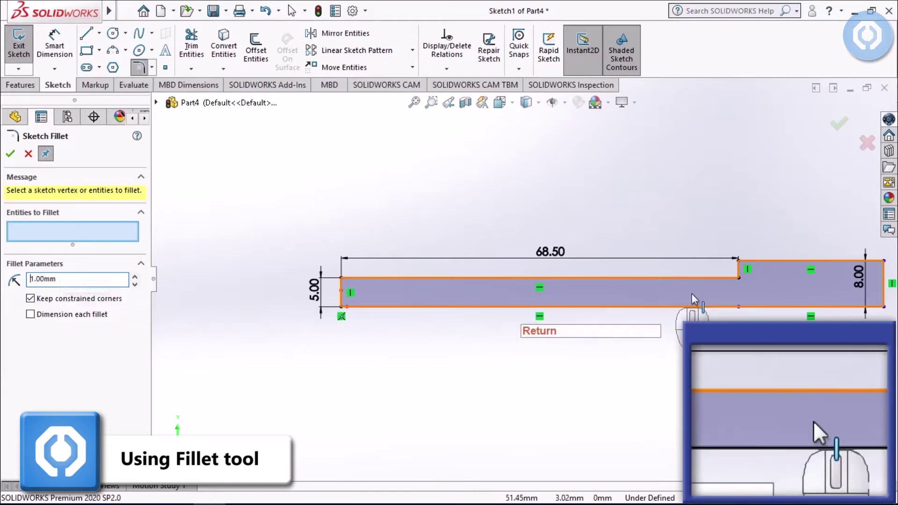
pyautogui.click(728, 277)
pyautogui.click(739, 268)
pyautogui.click(738, 268)
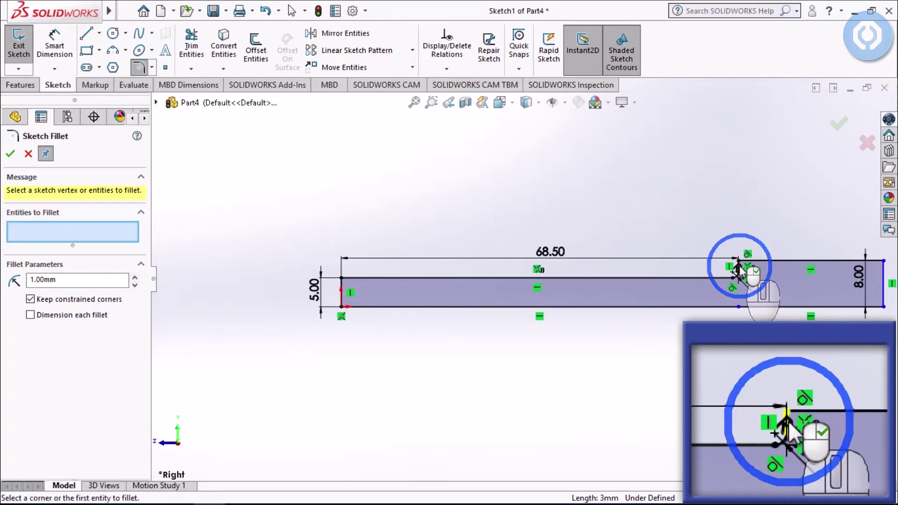
pyautogui.click(840, 124)
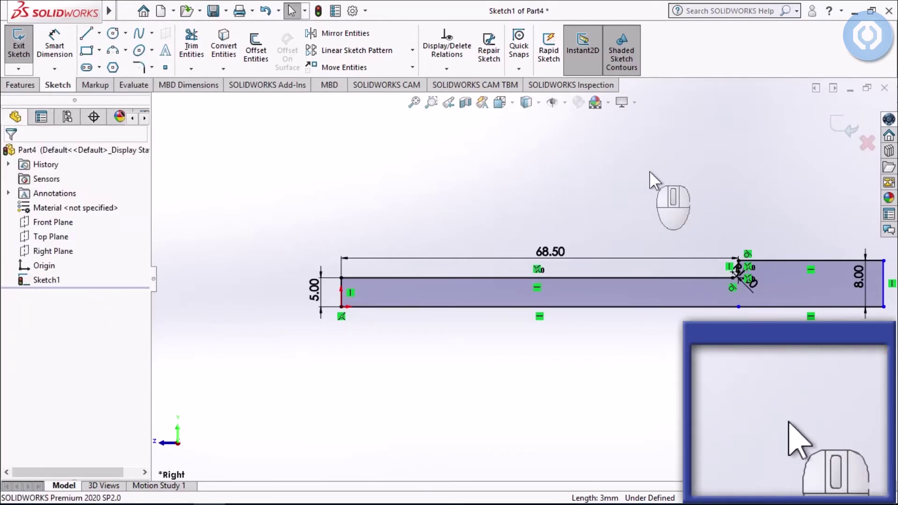
# Sketch a vertical line about 3 mm tall rising from the long section's upper edge, a short distance before the taller section
pyautogui.click(414, 103)
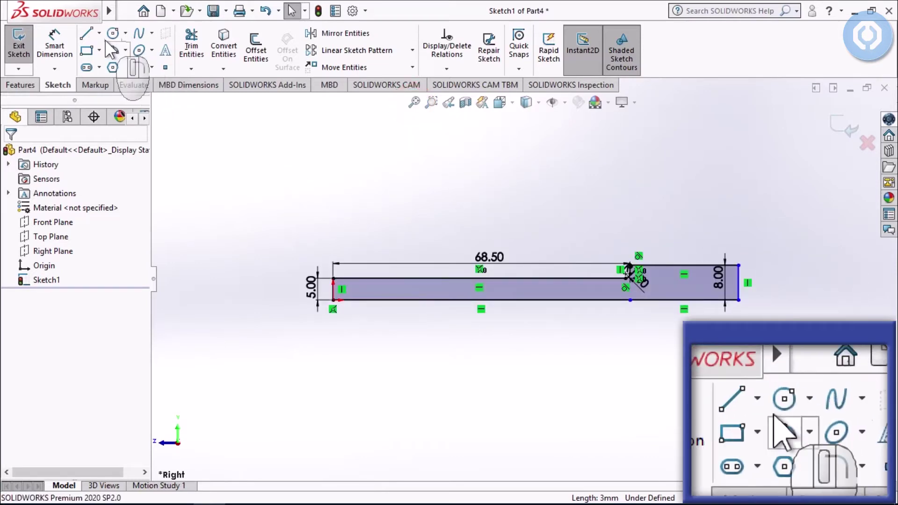
pyautogui.click(86, 33)
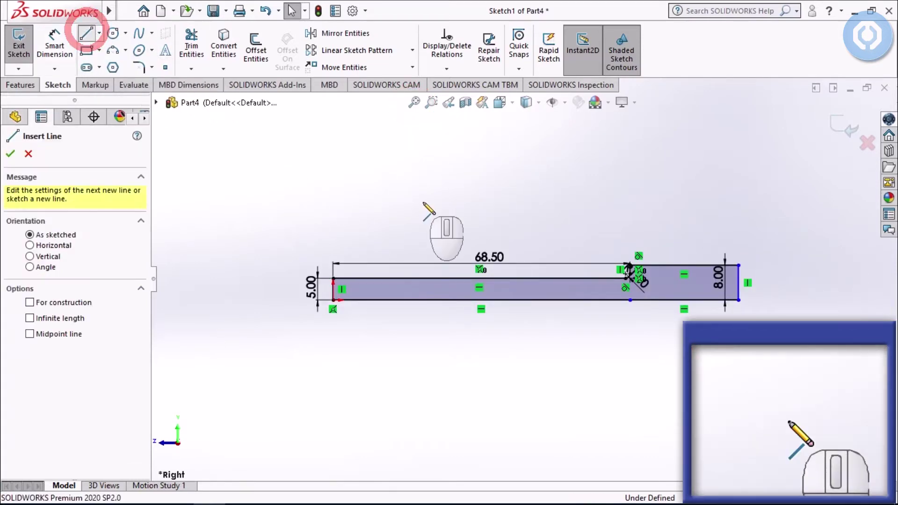
pyautogui.click(570, 278)
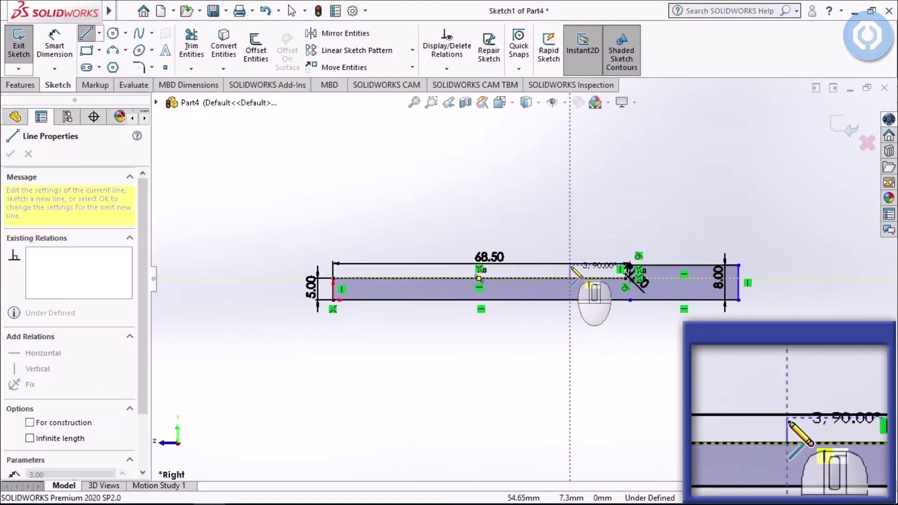
pyautogui.click(571, 268)
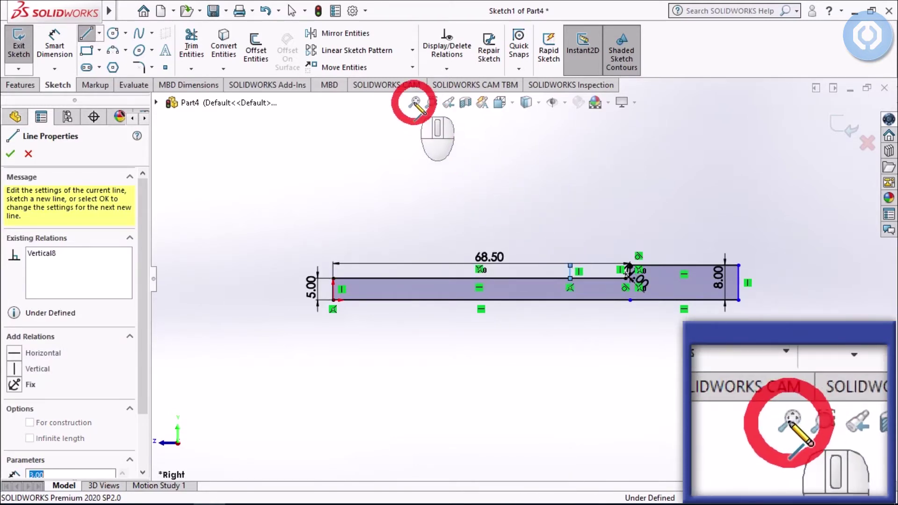
pyautogui.click(432, 103)
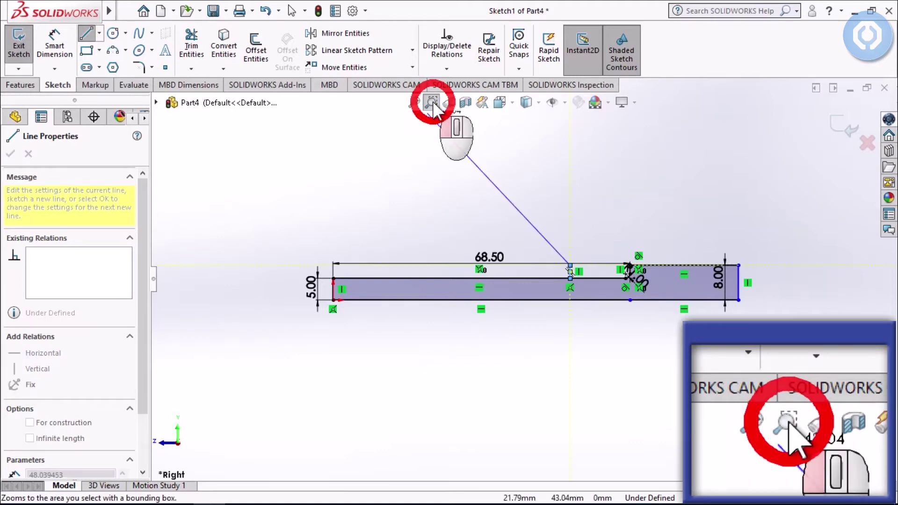
pyautogui.click(433, 102)
pyautogui.click(432, 102)
pyautogui.moveTo(545, 236); pyautogui.dragTo(595, 295)
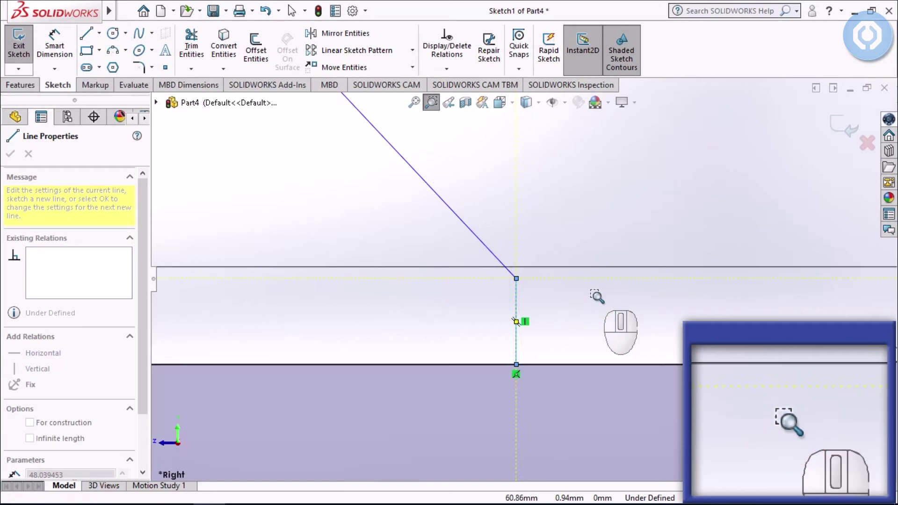
pyautogui.click(431, 102)
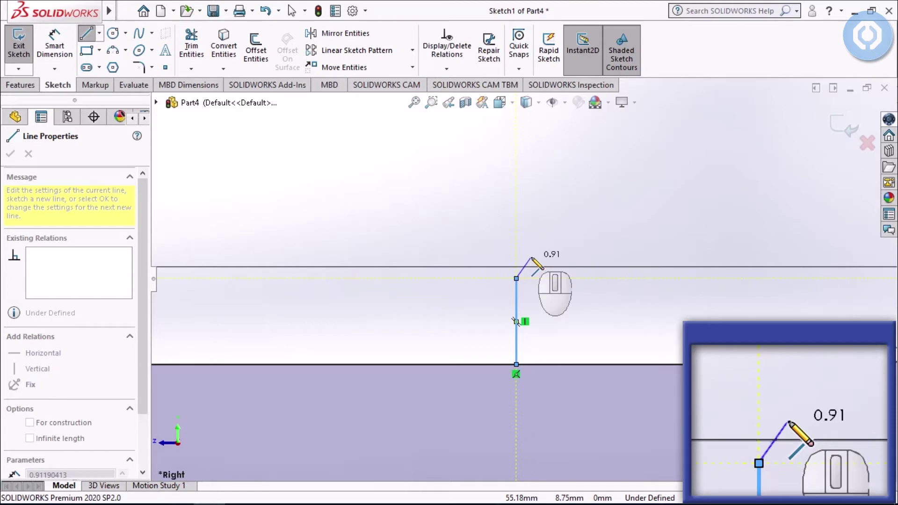
pyautogui.press('Escape')
pyautogui.press('Escape')
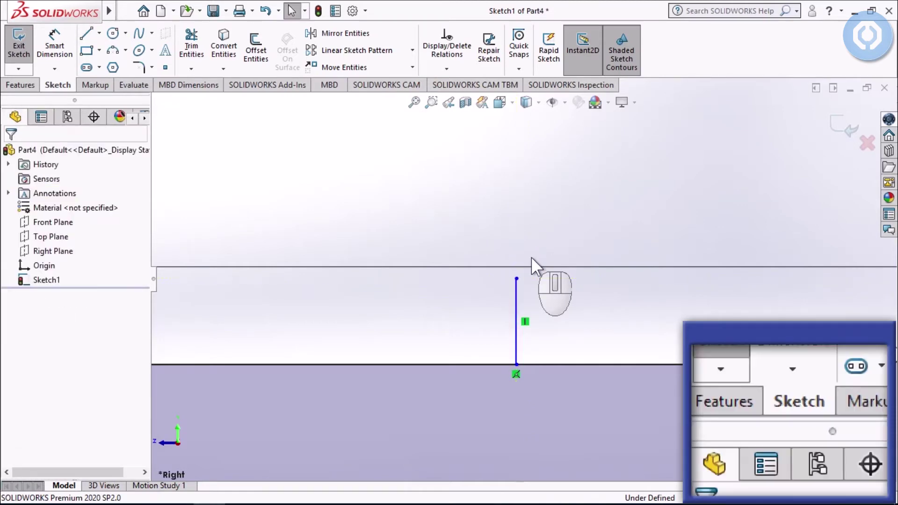
# Sketch a second vertical line about 3 mm tall, parallel to the first and ending on the long section's upper edge
pyautogui.click(86, 33)
pyautogui.click(589, 278)
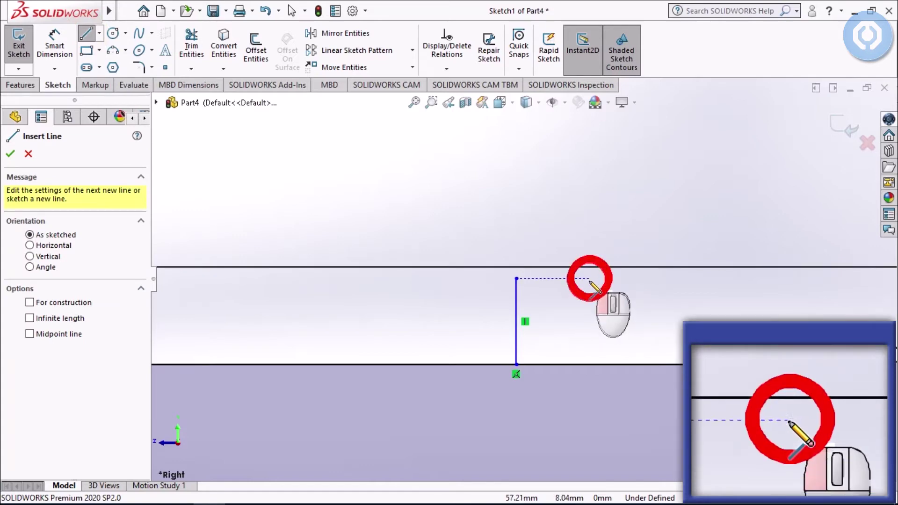
pyautogui.click(591, 364)
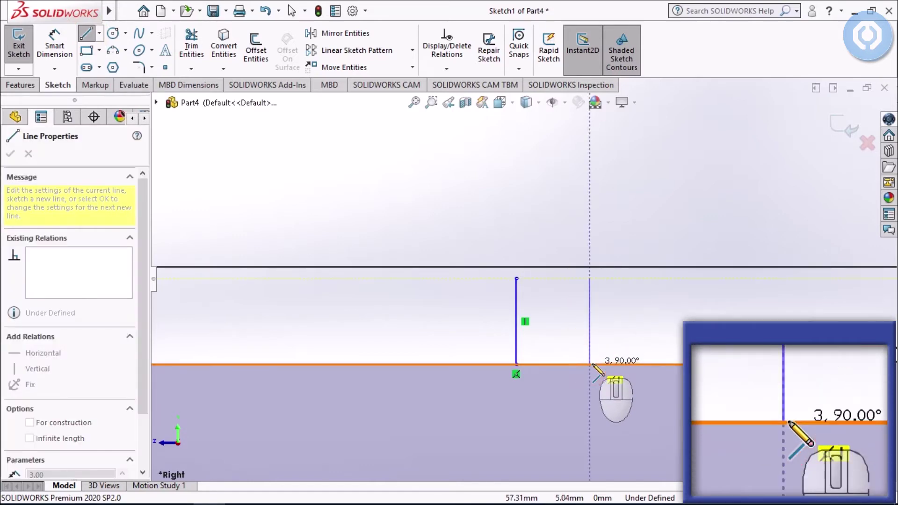
pyautogui.click(590, 364)
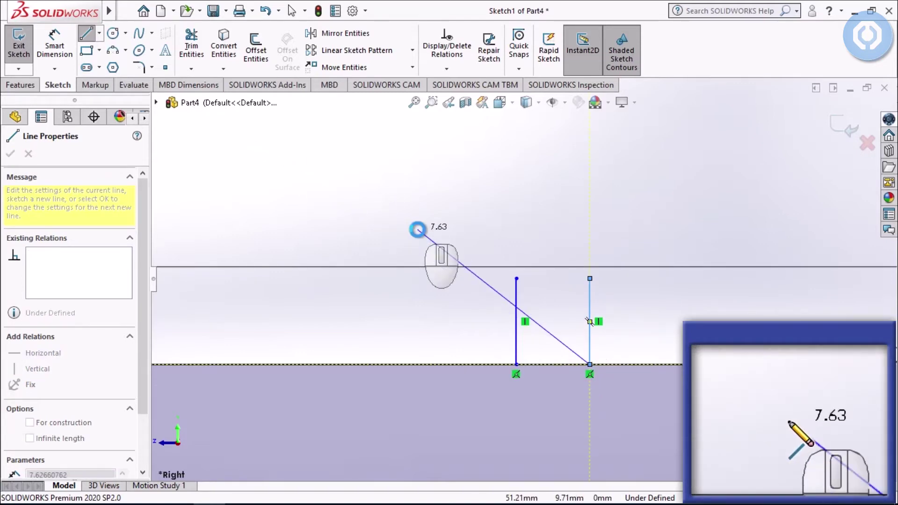
pyautogui.press('Escape')
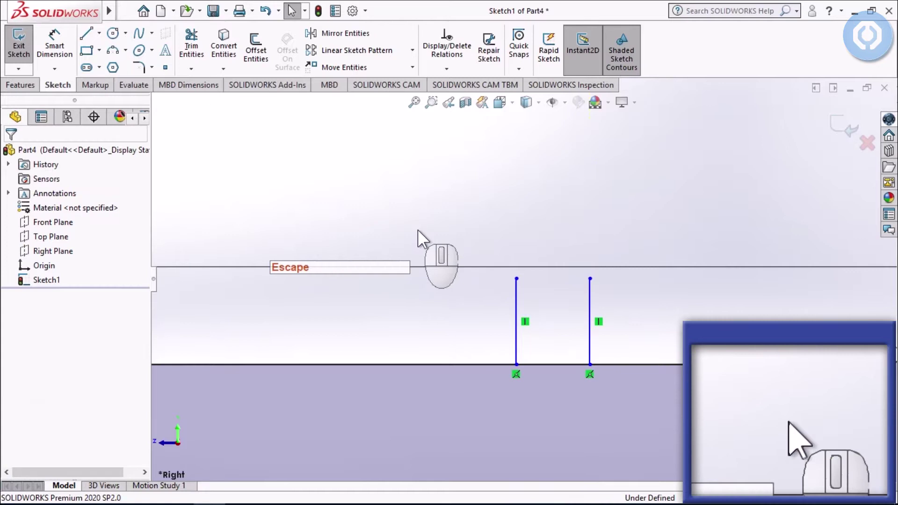
# Join the upper ends of the two vertical lines with a three-point arc tangent to both, forming a rounded rib
pyautogui.click(112, 50)
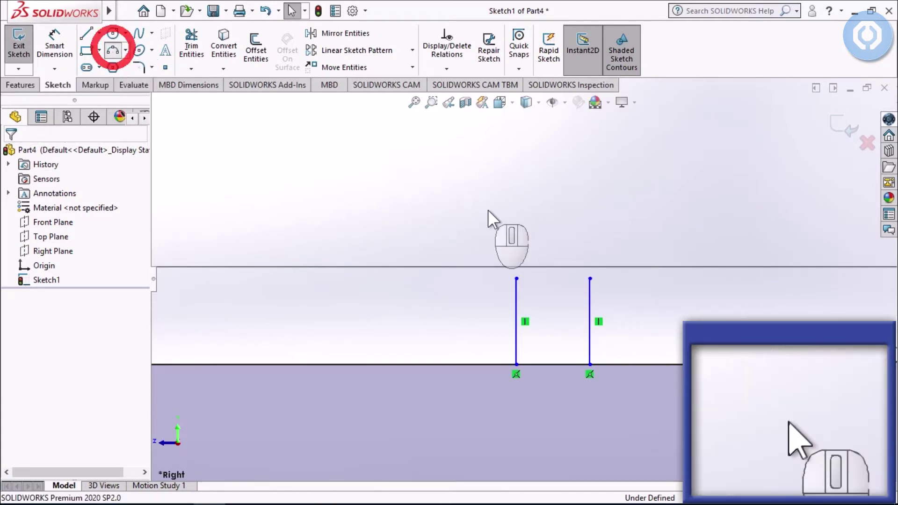
pyautogui.click(516, 280)
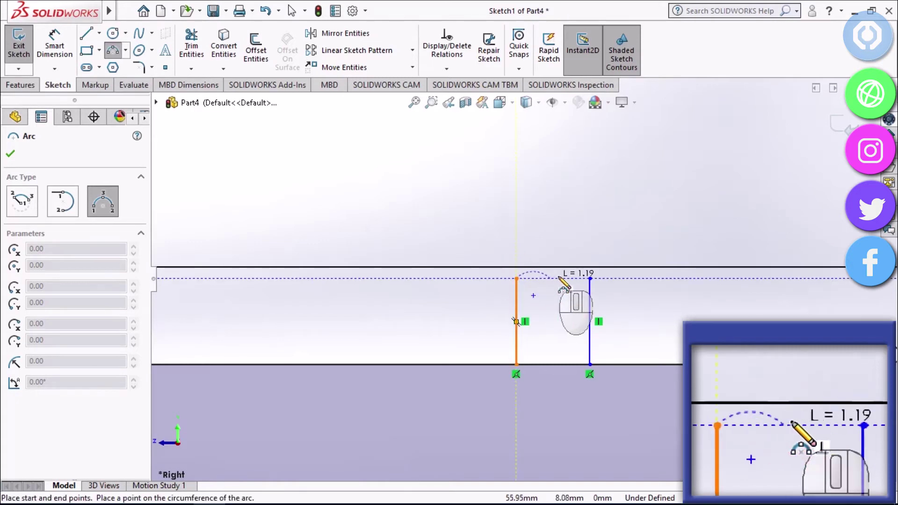
pyautogui.click(590, 279)
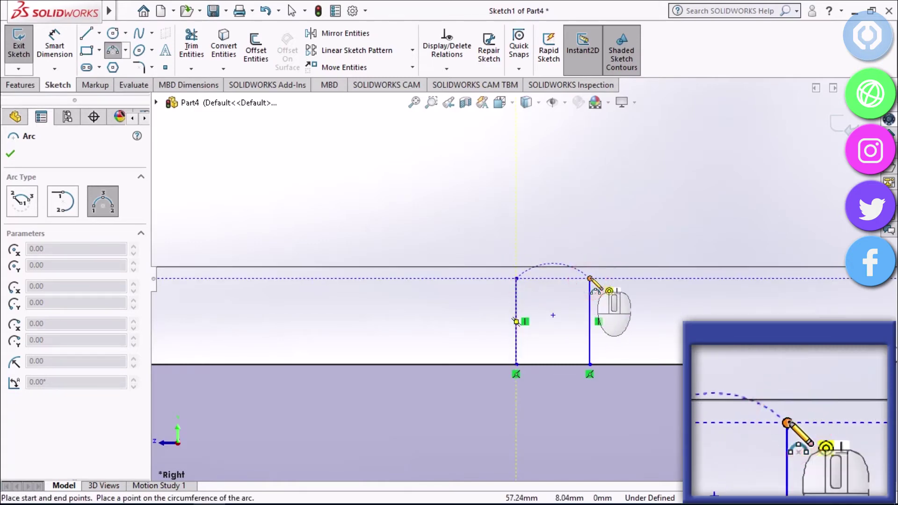
pyautogui.click(555, 245)
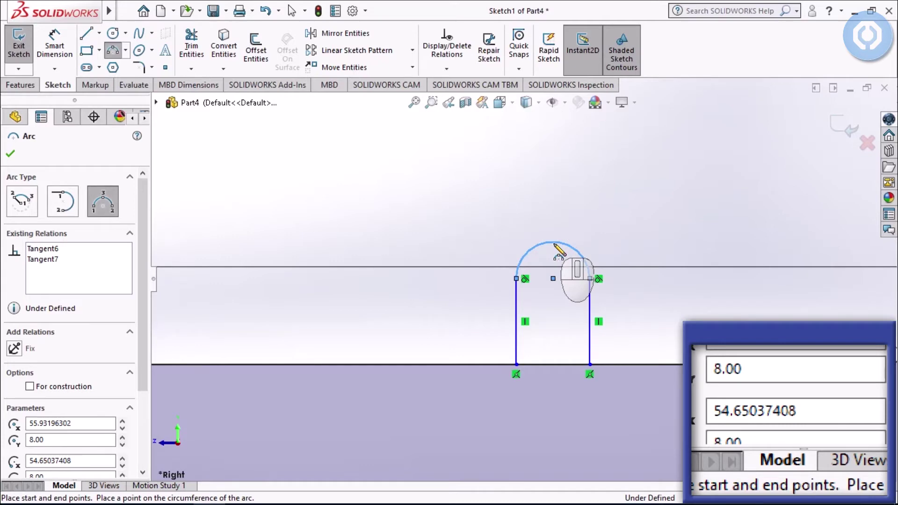
# Dimension the height of the rib's first vertical line as 3 mm
pyautogui.click(46, 44)
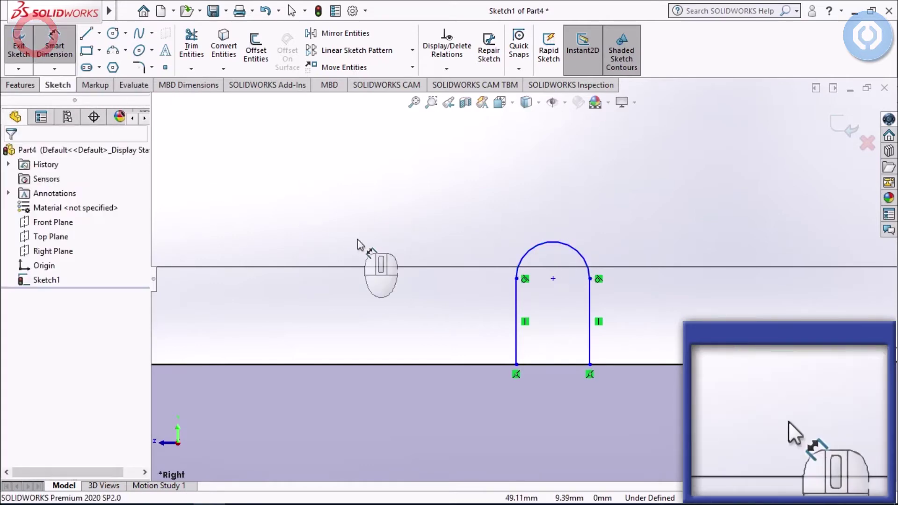
pyautogui.click(516, 307)
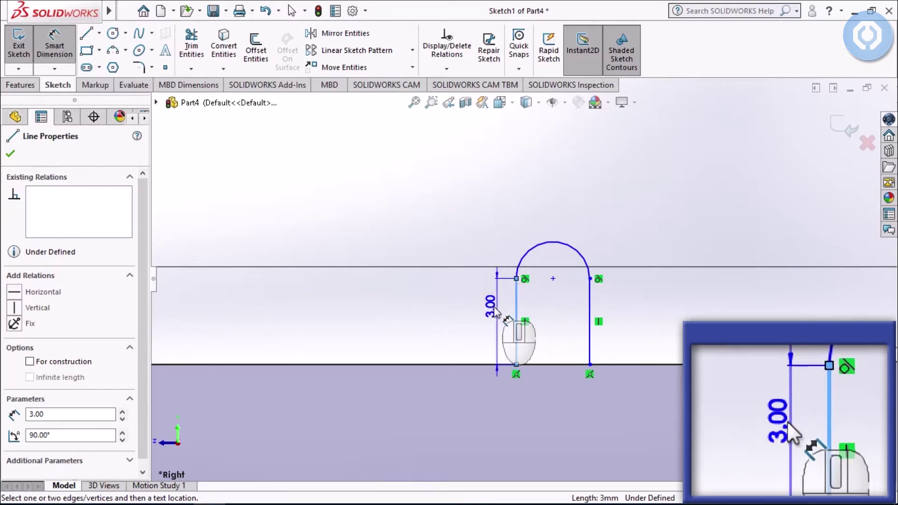
pyautogui.click(478, 314)
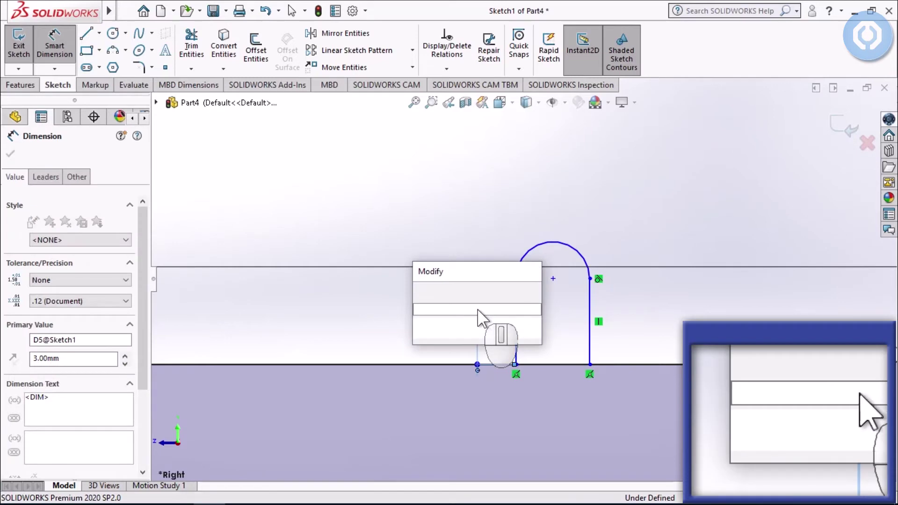
pyautogui.click(421, 292)
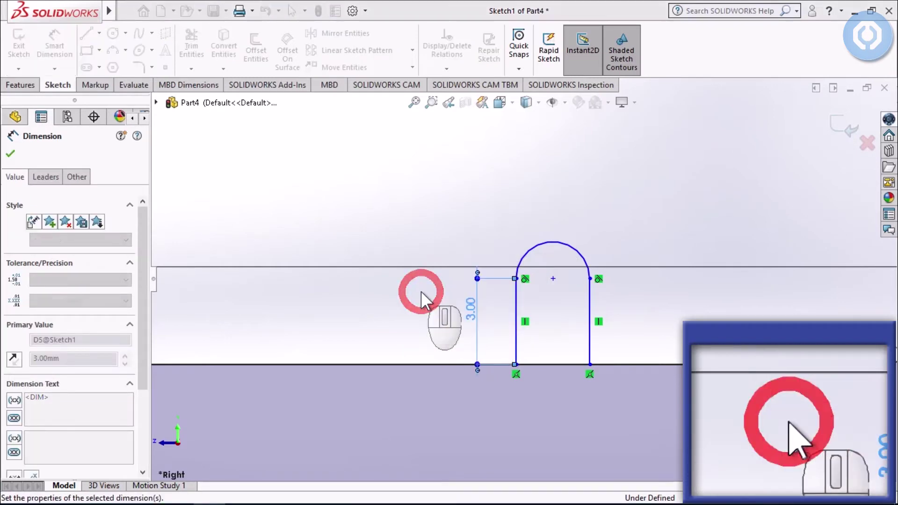
# Dimension the distance between the rib's two vertical lines as 2 mm
pyautogui.click(517, 346)
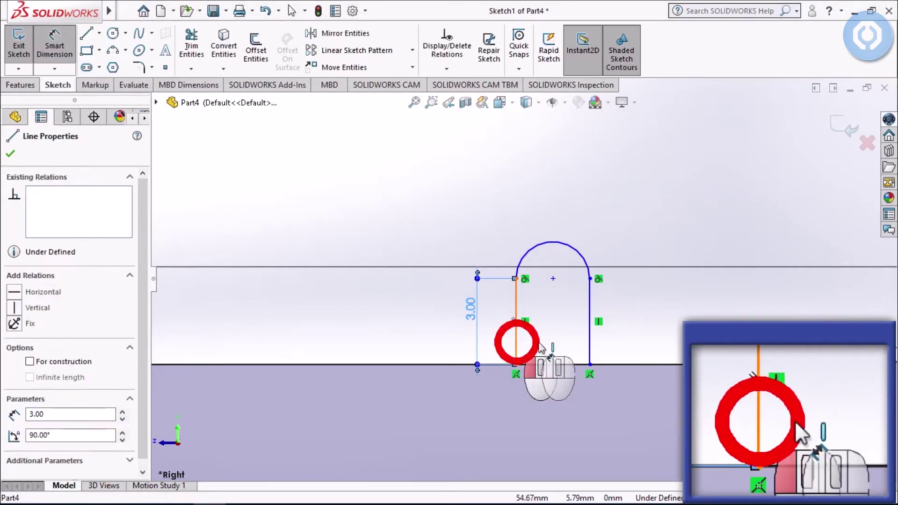
pyautogui.click(590, 346)
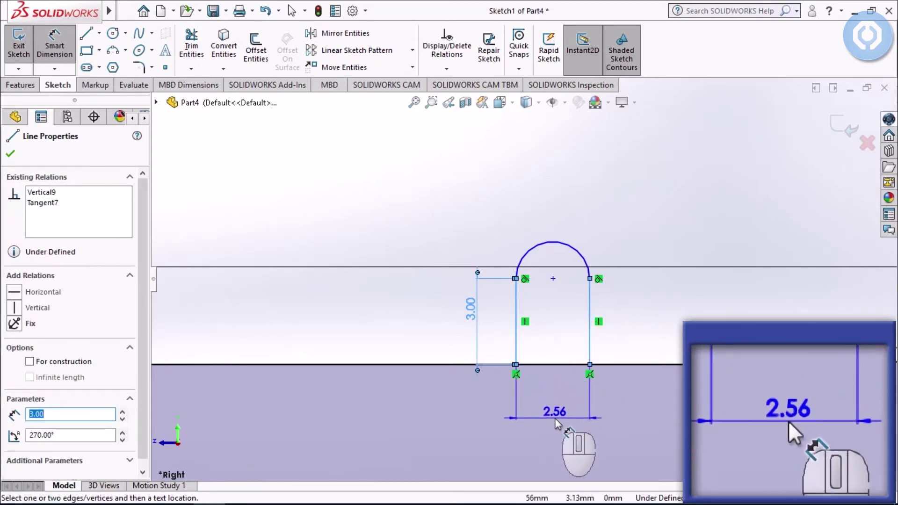
pyautogui.click(555, 418)
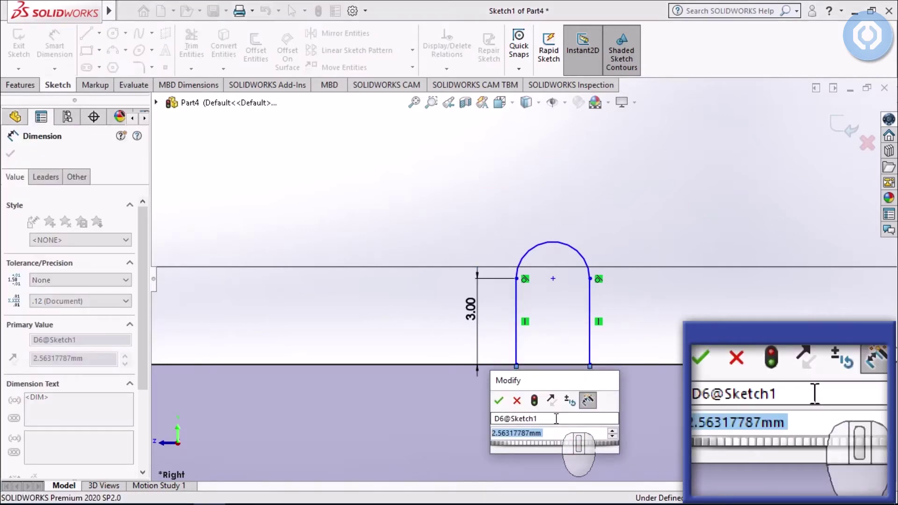
pyautogui.write('2')
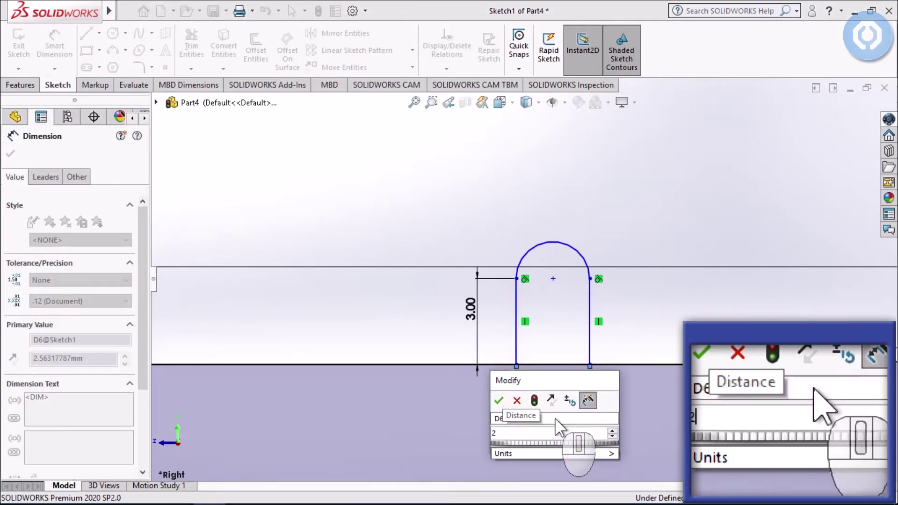
pyautogui.press('Return')
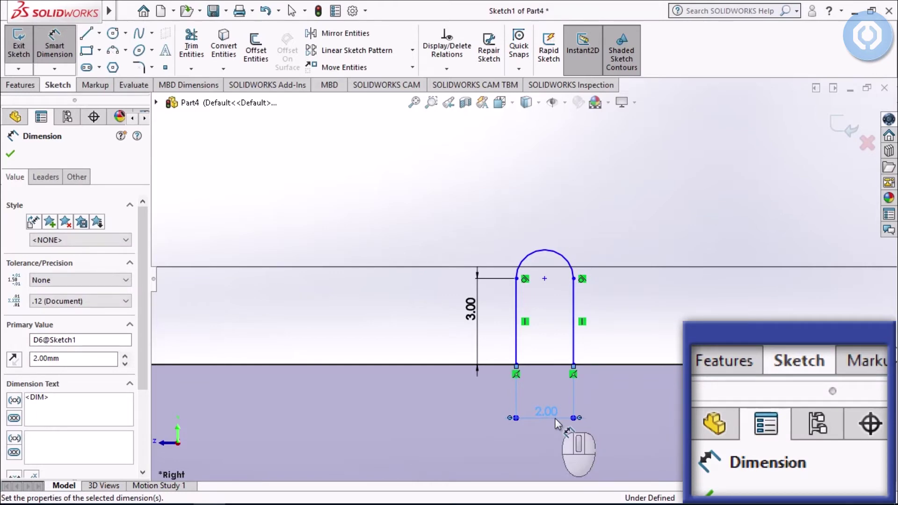
# Trim away the part of the long section's upper edge between the rib's two vertical lines
pyautogui.click(192, 42)
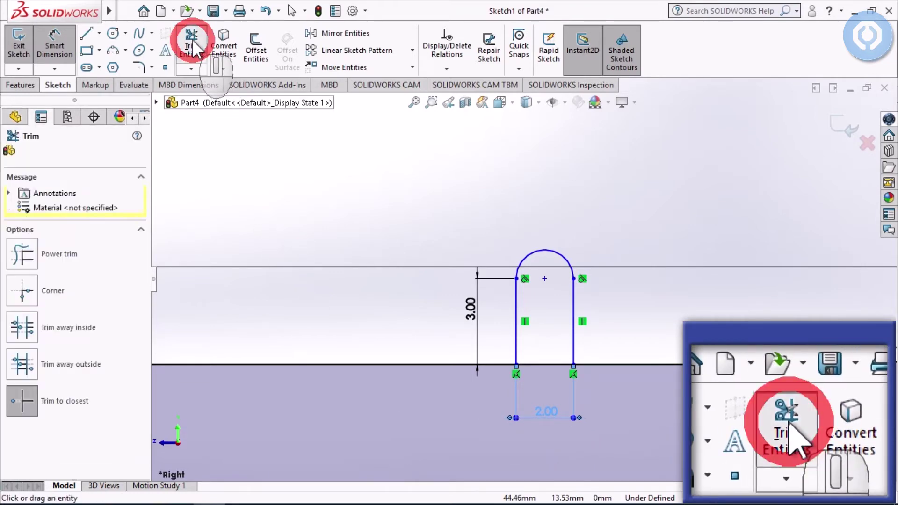
pyautogui.click(540, 364)
pyautogui.click(540, 363)
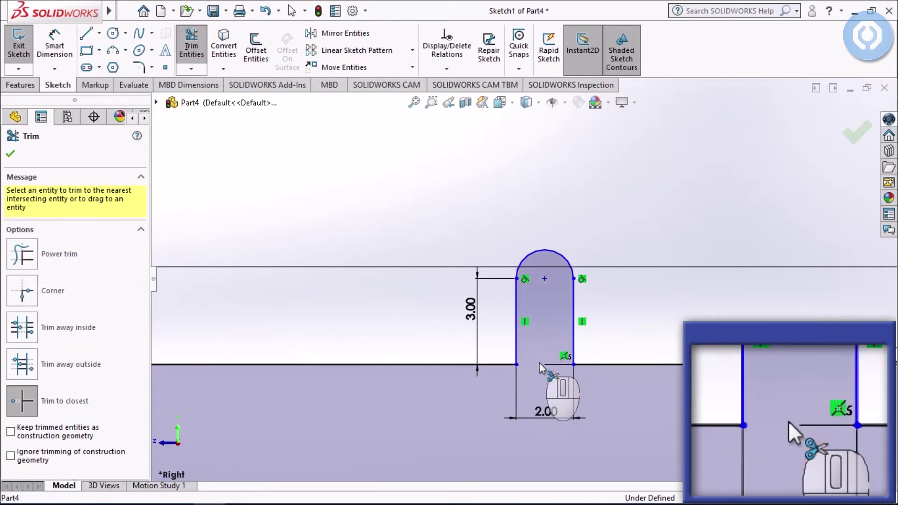
pyautogui.click(191, 47)
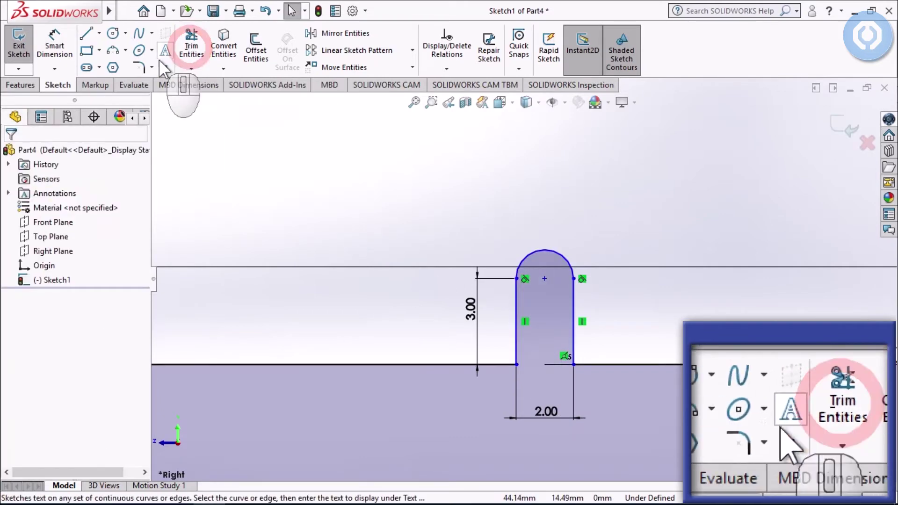
# Apply 1 mm sketch fillets to both corners where the rib's vertical lines meet the long section's upper edge
pyautogui.click(140, 67)
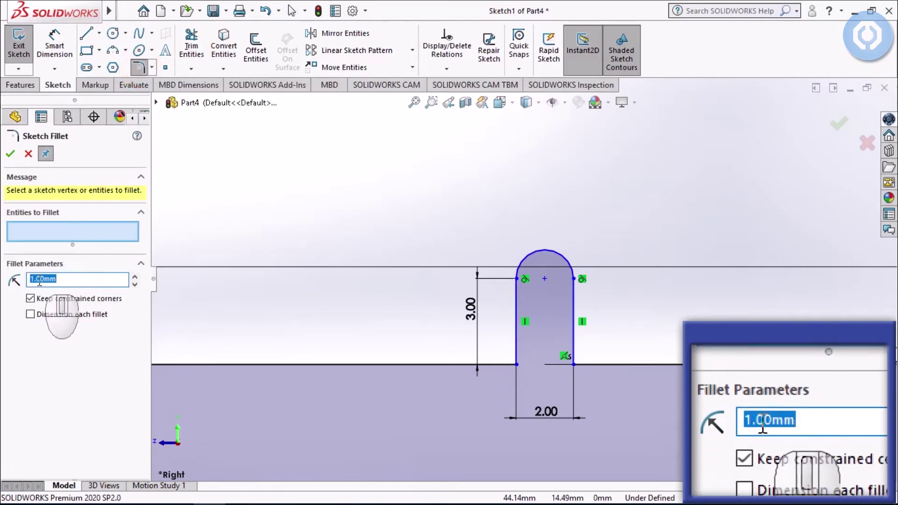
pyautogui.click(507, 367)
pyautogui.click(517, 349)
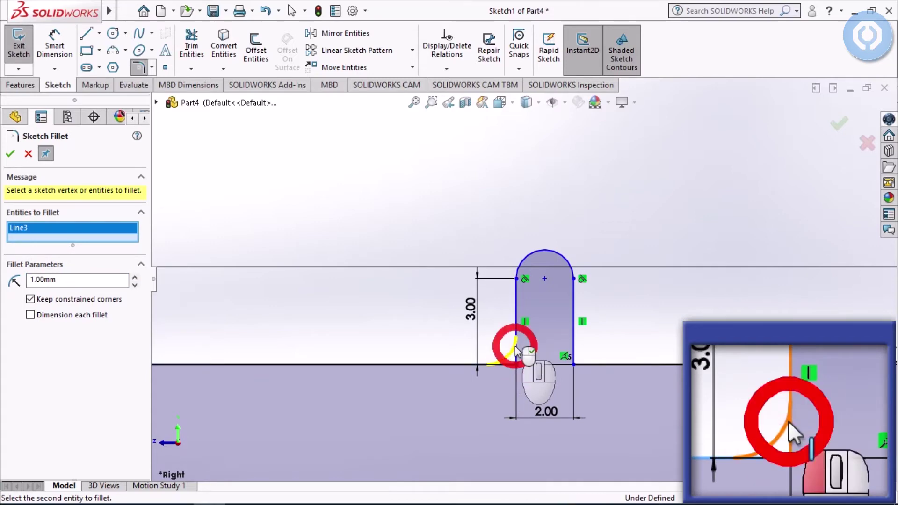
pyautogui.click(592, 364)
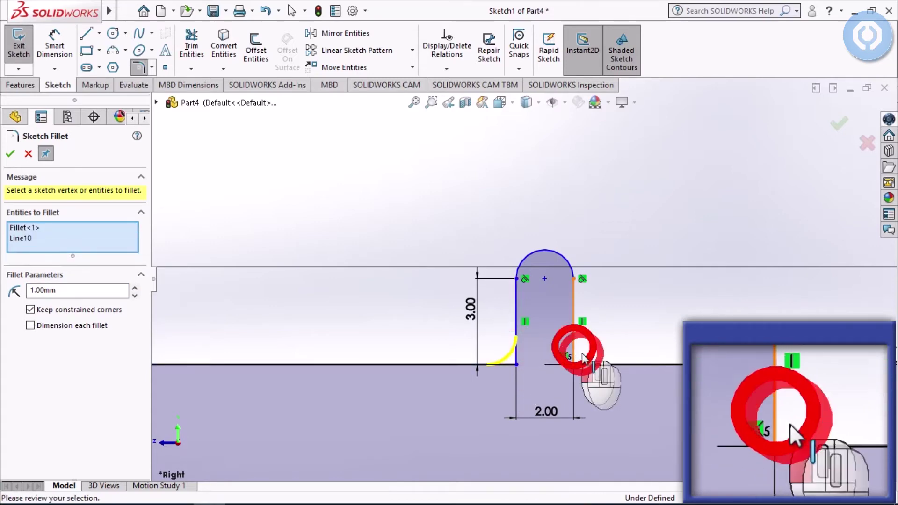
pyautogui.click(598, 368)
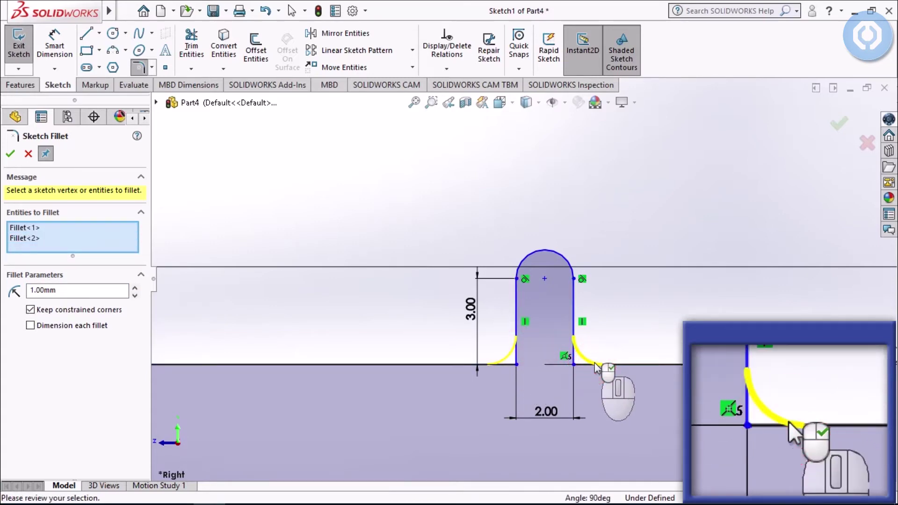
pyautogui.click(841, 125)
pyautogui.doubleClick(734, 123)
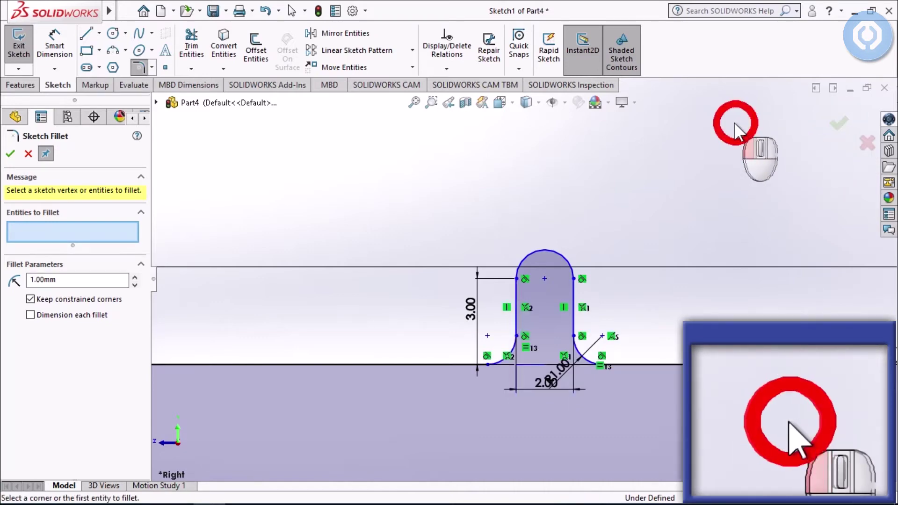
# Dimension the distance between the rib's far vertical line and the step's vertical line as 18.5 mm and exit the sketch
pyautogui.click(414, 100)
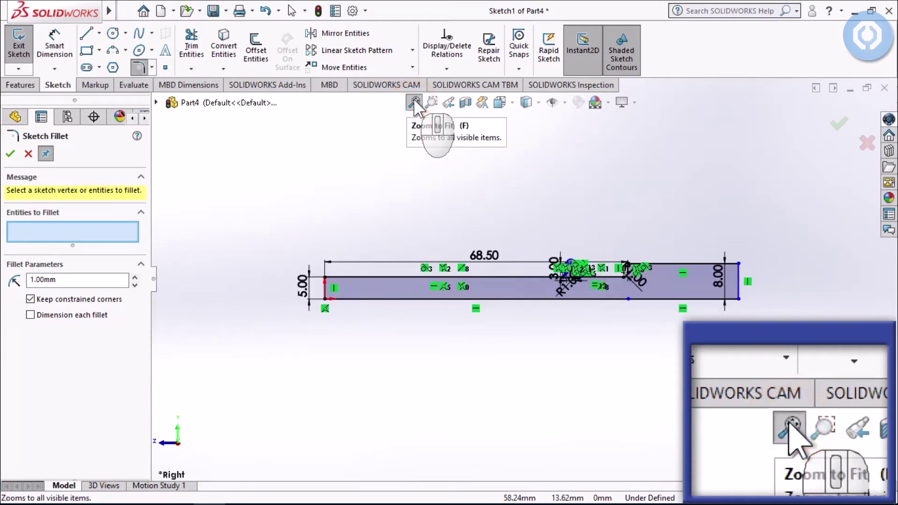
pyautogui.click(430, 100)
pyautogui.moveTo(561, 225); pyautogui.dragTo(647, 293)
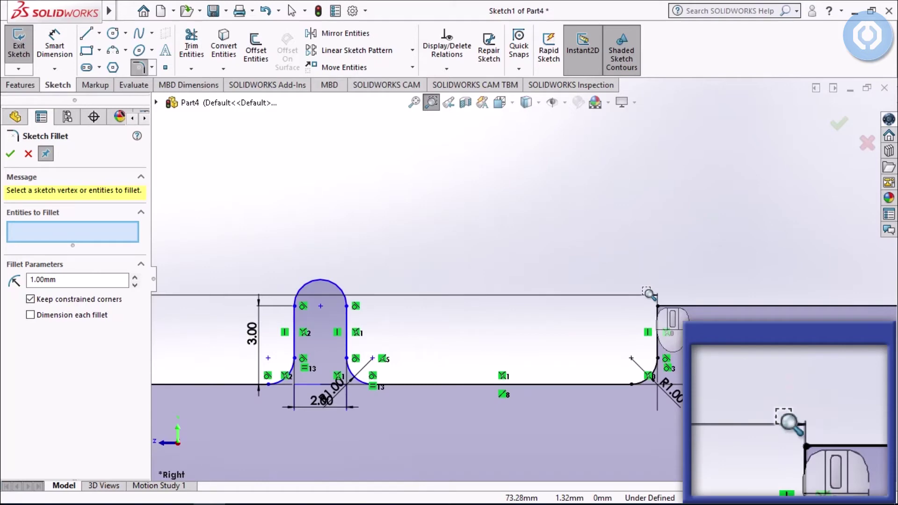
pyautogui.click(430, 101)
pyautogui.moveTo(33, 21)
pyautogui.click(53, 39)
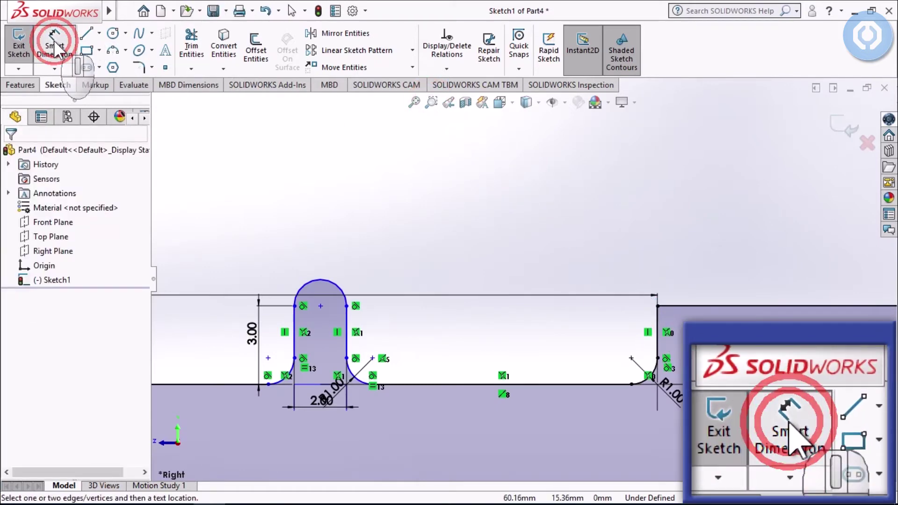
pyautogui.click(296, 322)
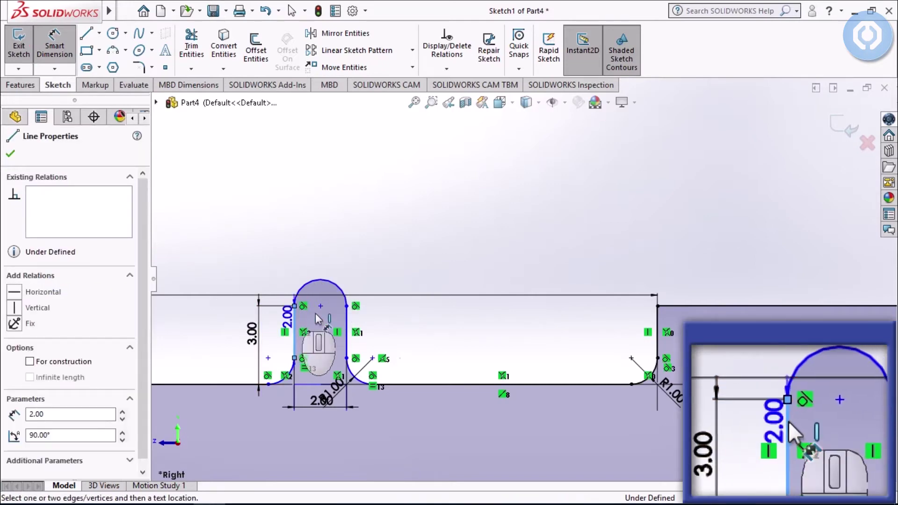
pyautogui.click(659, 317)
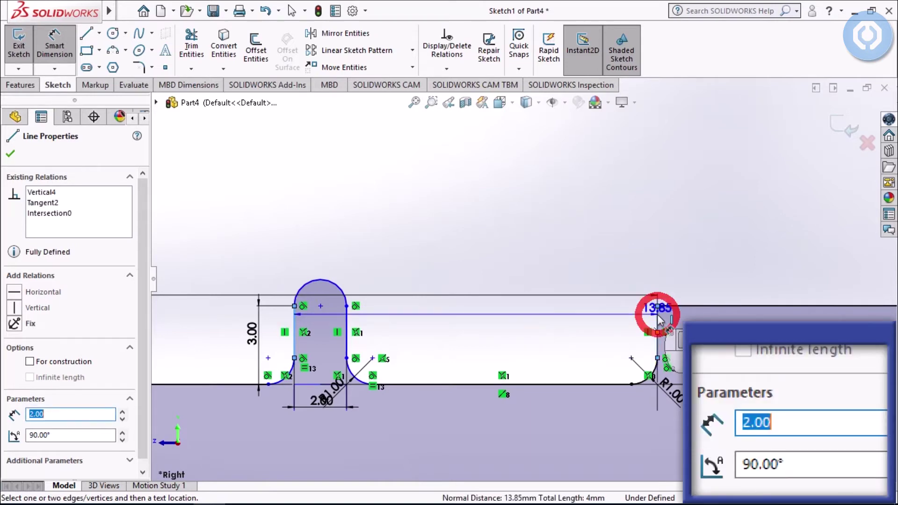
pyautogui.click(534, 173)
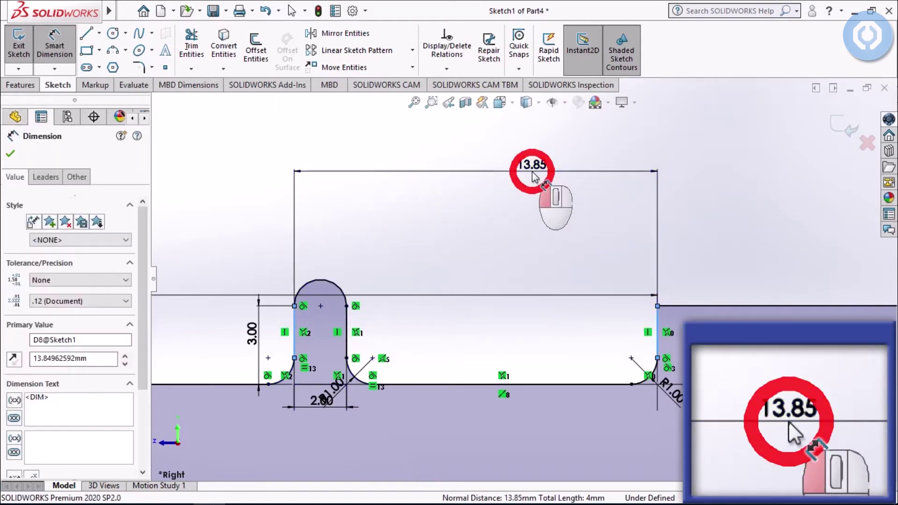
pyautogui.write('1')
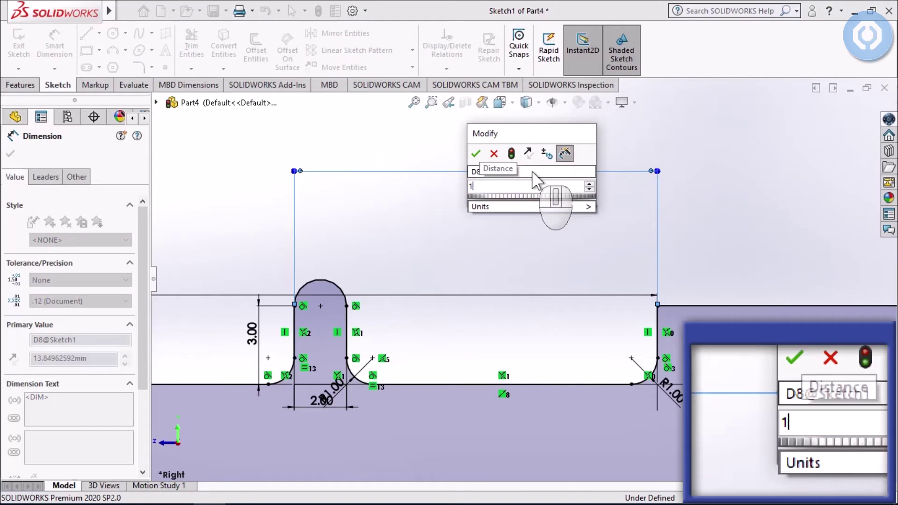
pyautogui.write('8.5')
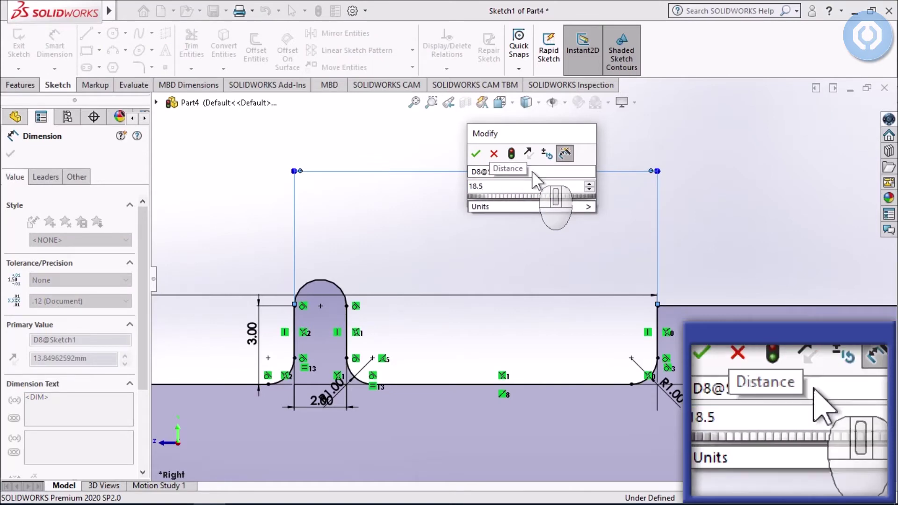
pyautogui.press('Return')
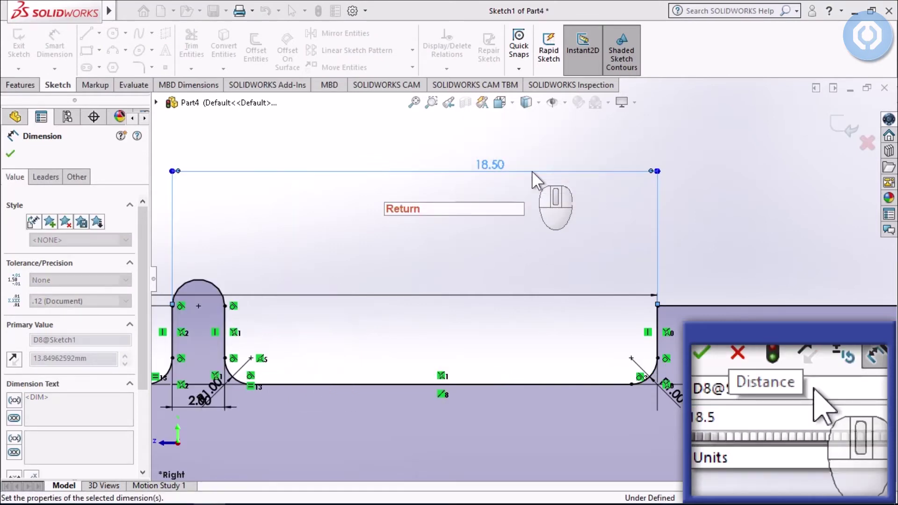
pyautogui.click(847, 130)
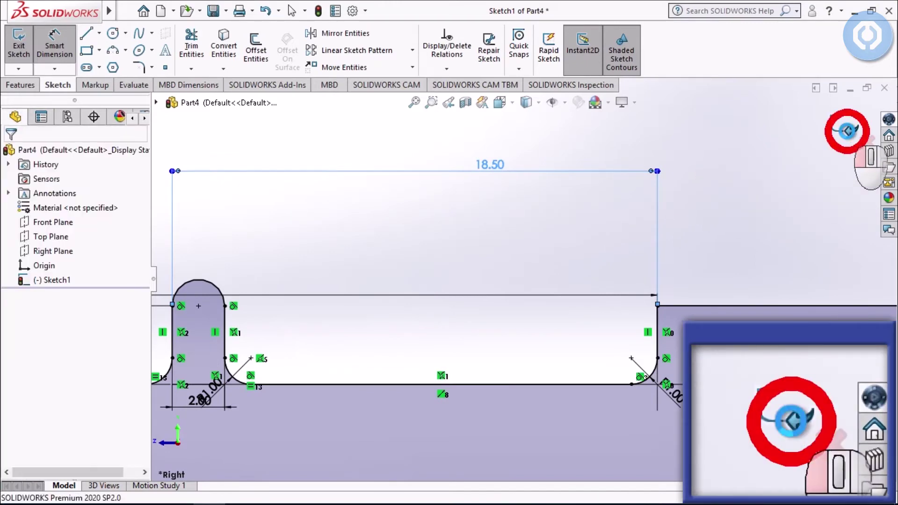
pyautogui.click(847, 131)
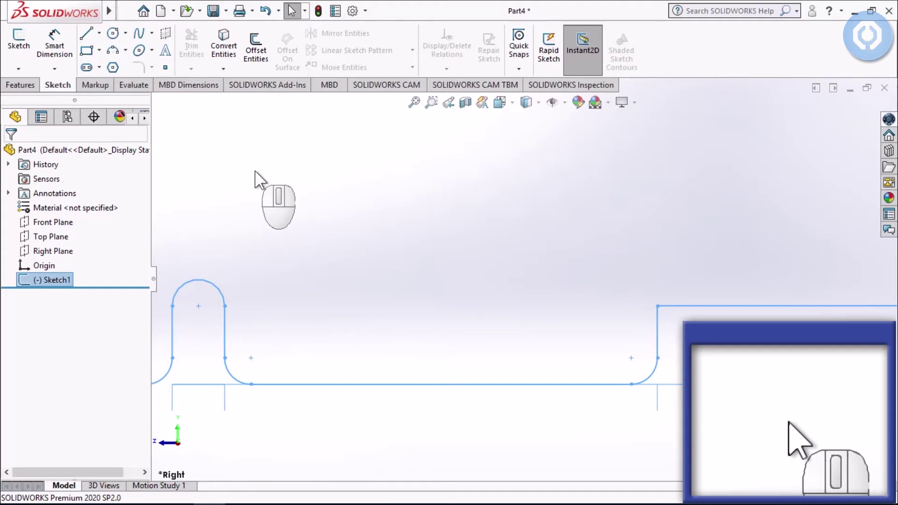
# Edit the profile sketch and convert the 5 mm vertical end line at the origin to construction geometry
pyautogui.click(413, 103)
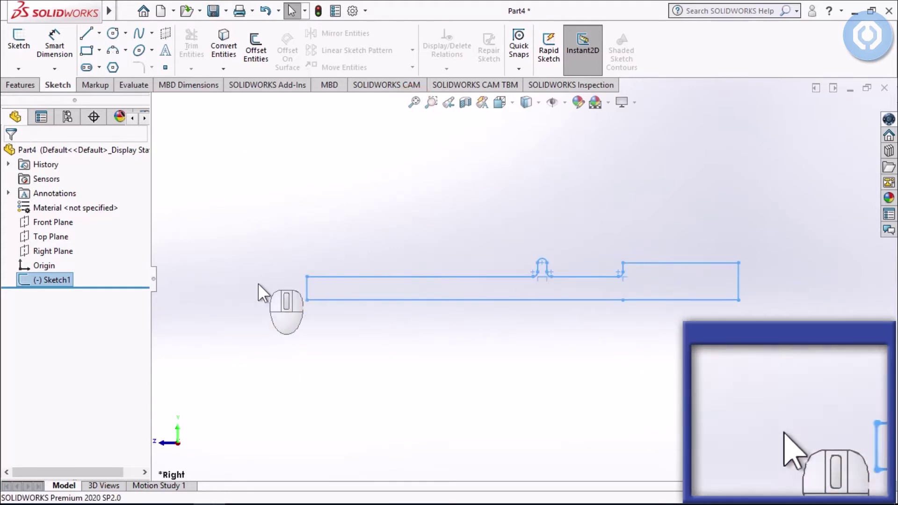
pyautogui.rightClick(58, 286)
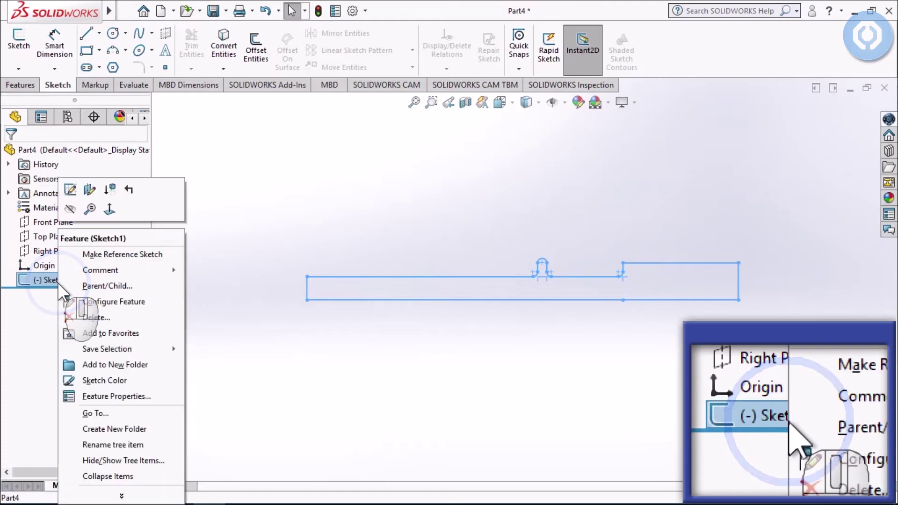
pyautogui.click(71, 192)
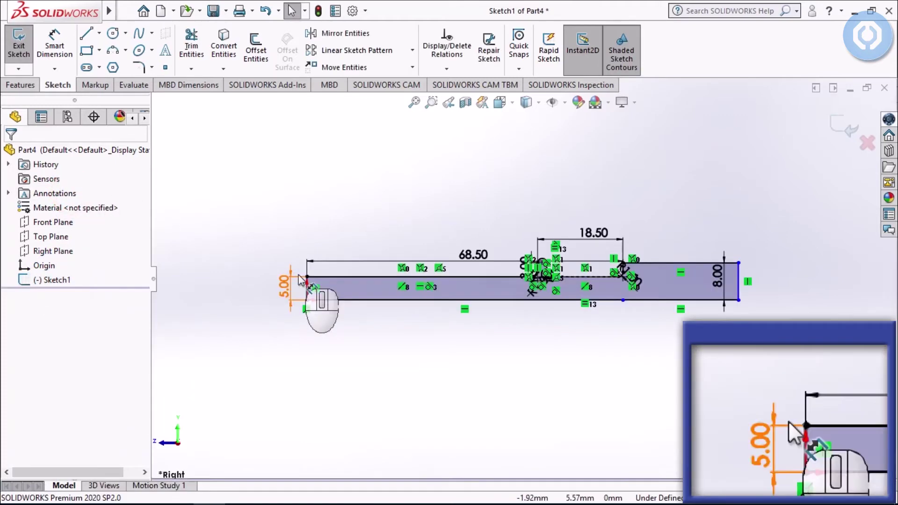
pyautogui.click(307, 287)
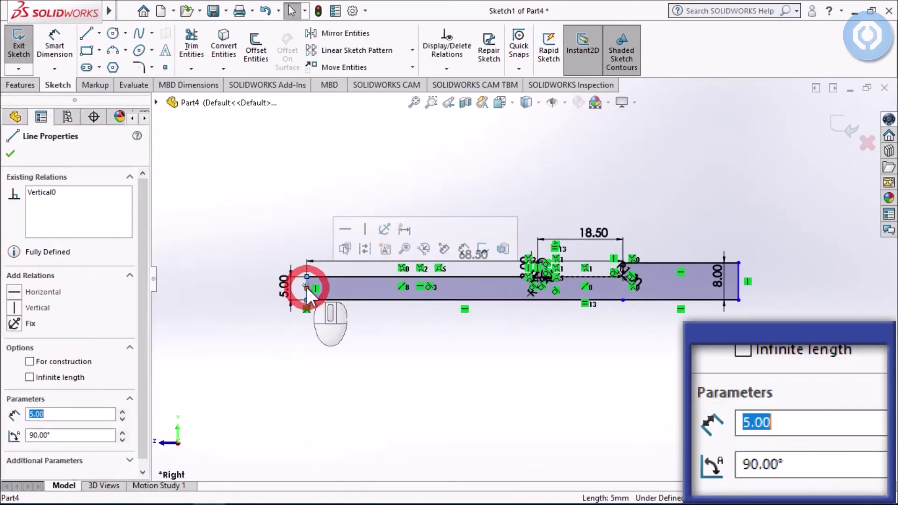
pyautogui.click(367, 248)
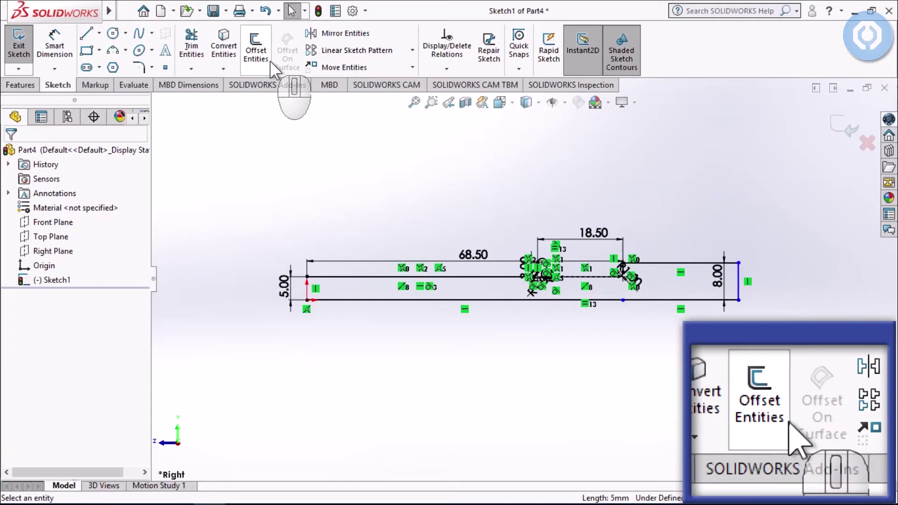
# Mirror a copy of the whole profile about the vertical construction line at the origin and exit the sketch
pyautogui.click(326, 29)
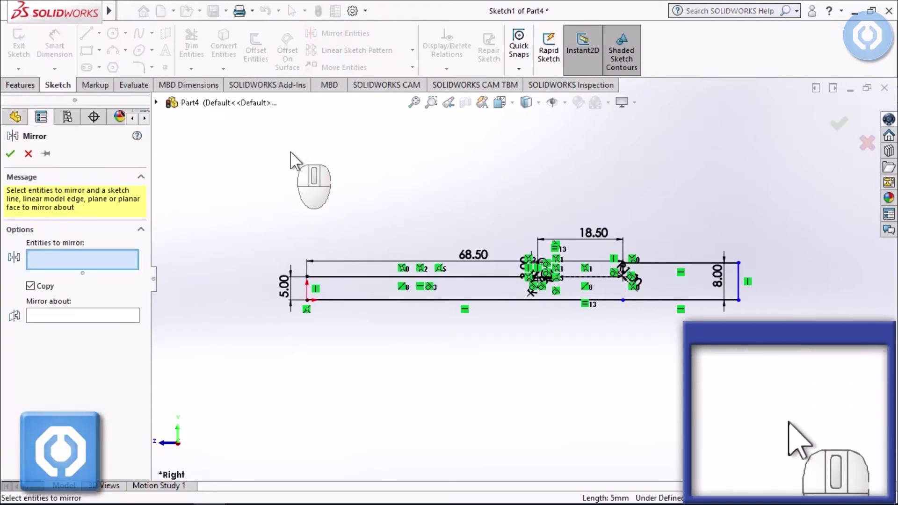
pyautogui.click(302, 300)
pyautogui.click(307, 287)
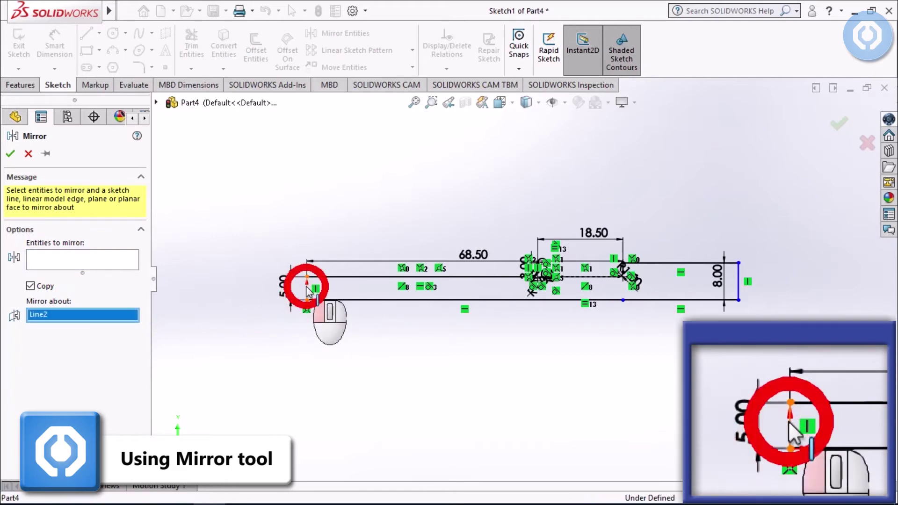
pyautogui.click(76, 256)
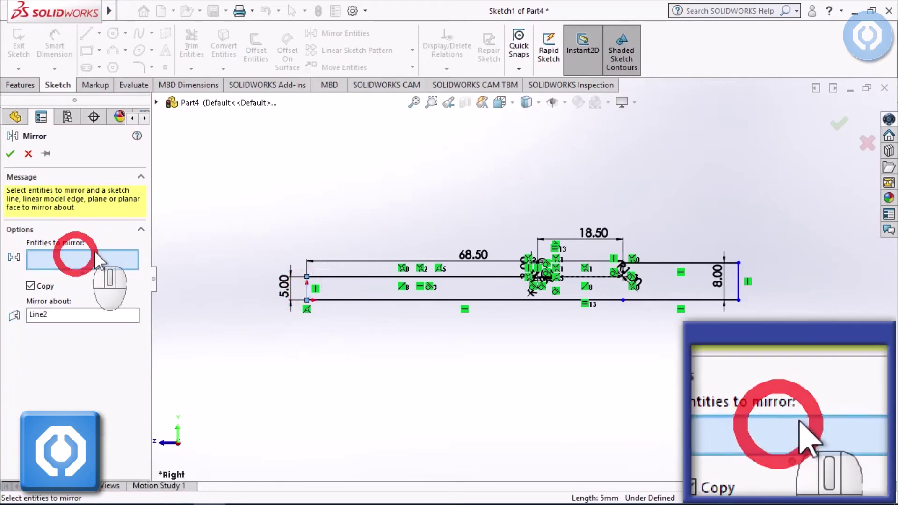
pyautogui.moveTo(297, 193)
pyautogui.mouseDown()
pyautogui.moveTo(361, 197)
pyautogui.moveTo(762, 322)
pyautogui.moveTo(758, 315)
pyautogui.mouseUp()
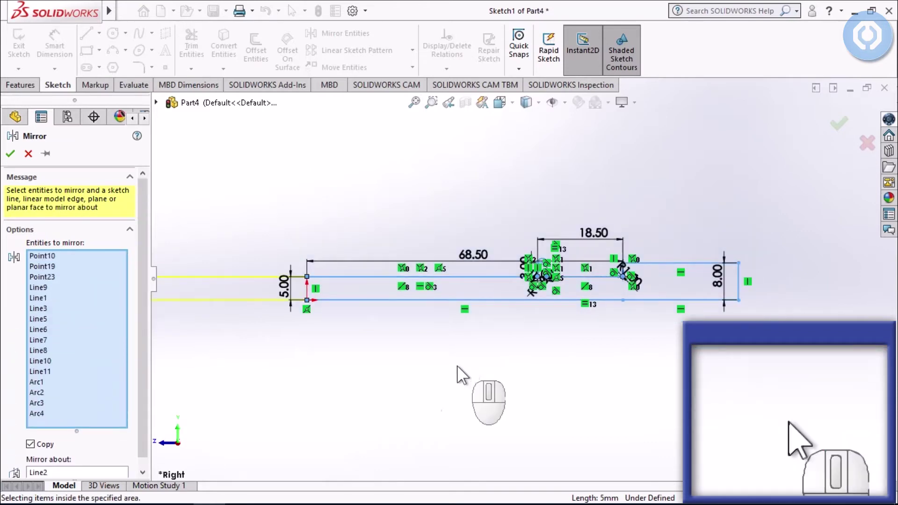
pyautogui.click(838, 128)
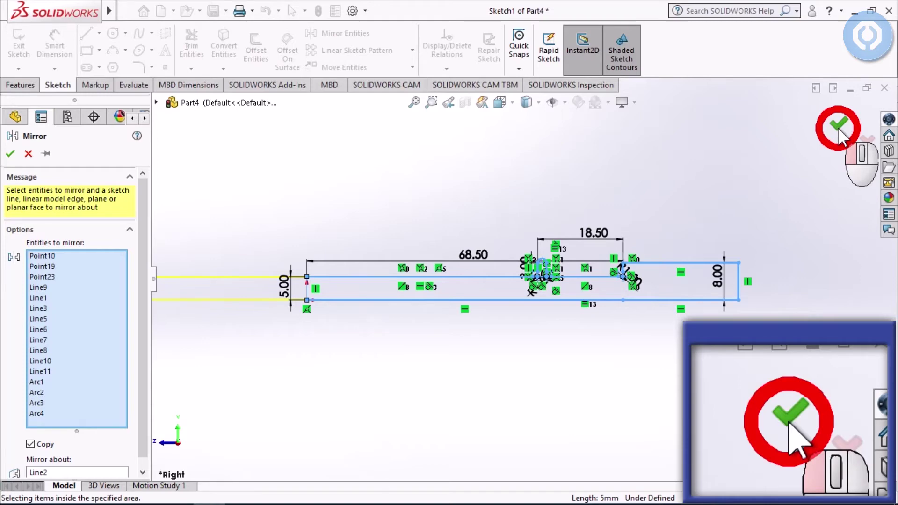
pyautogui.click(838, 127)
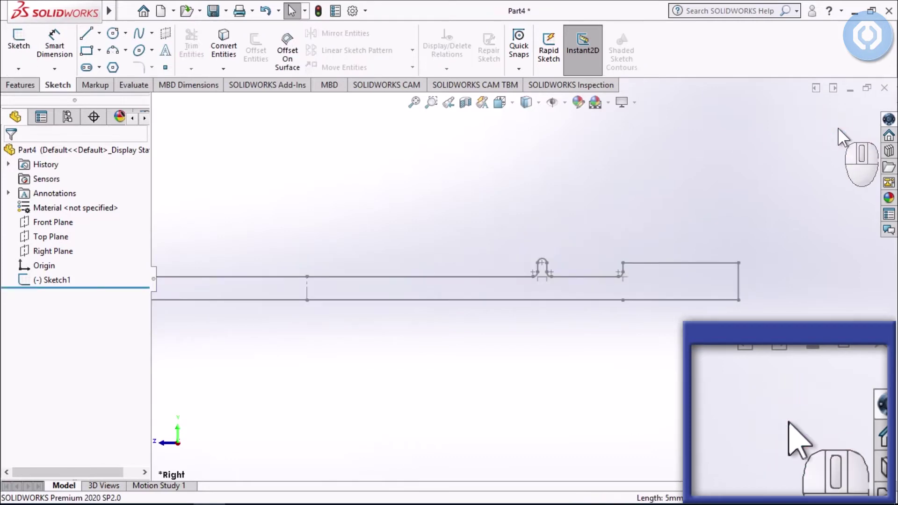
# Create a Revolved Boss/Base from the mirrored profile, turning it 360 degrees about its long straight lower line
pyautogui.click(415, 102)
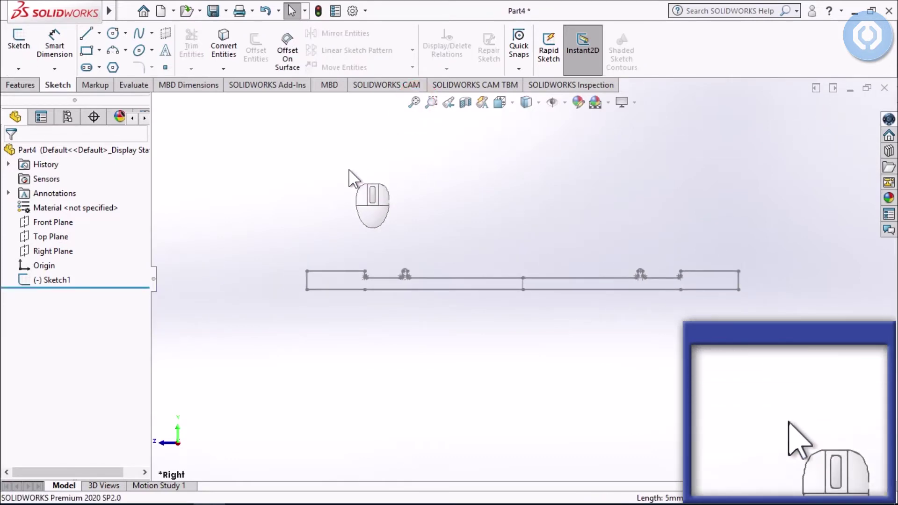
pyautogui.click(21, 85)
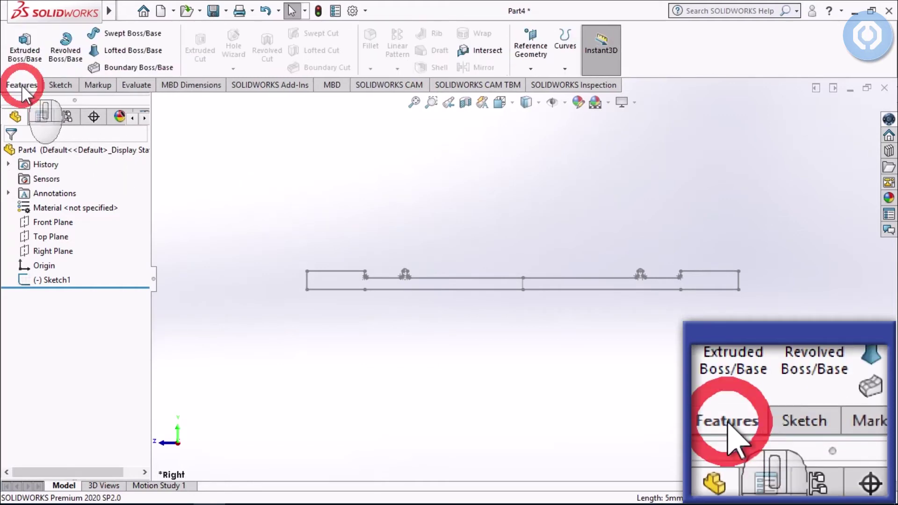
pyautogui.click(59, 52)
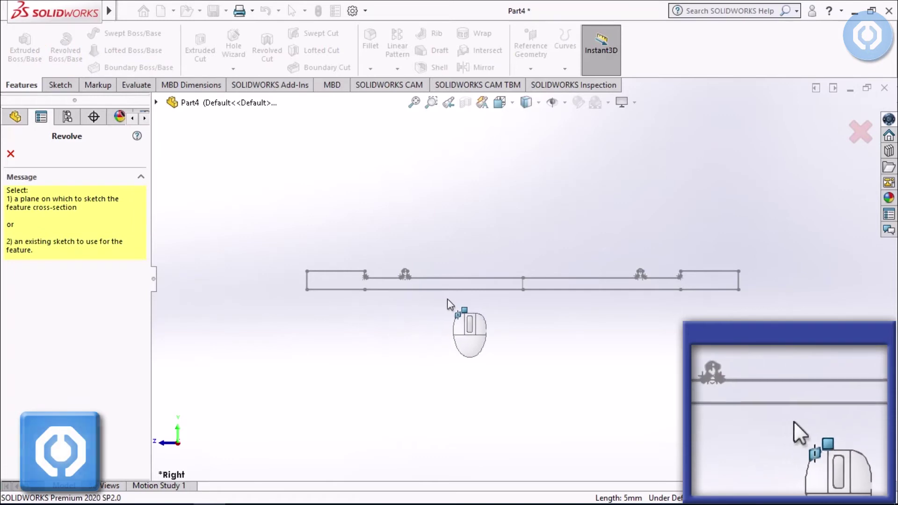
pyautogui.click(463, 291)
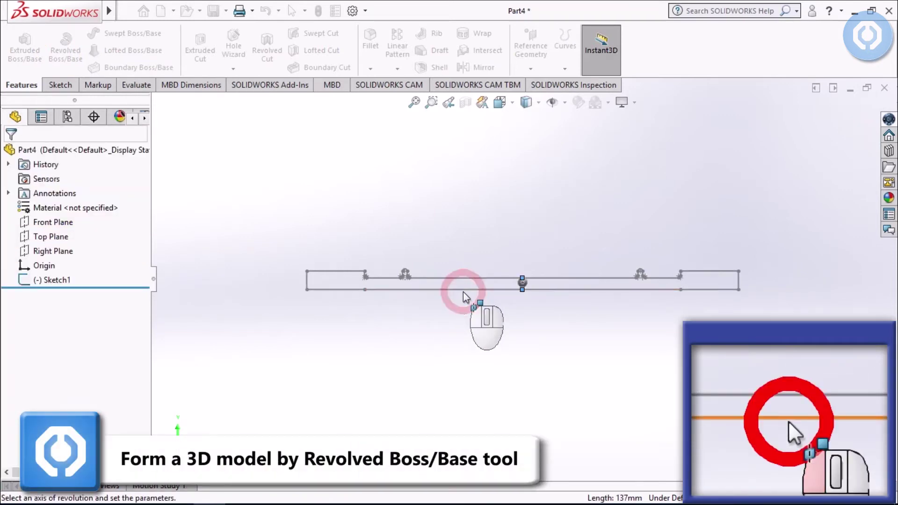
pyautogui.click(492, 312)
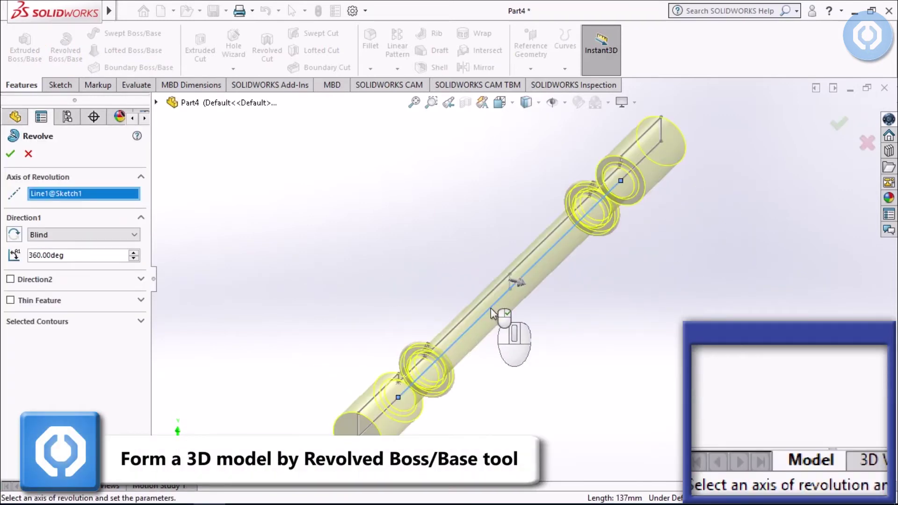
pyautogui.click(831, 125)
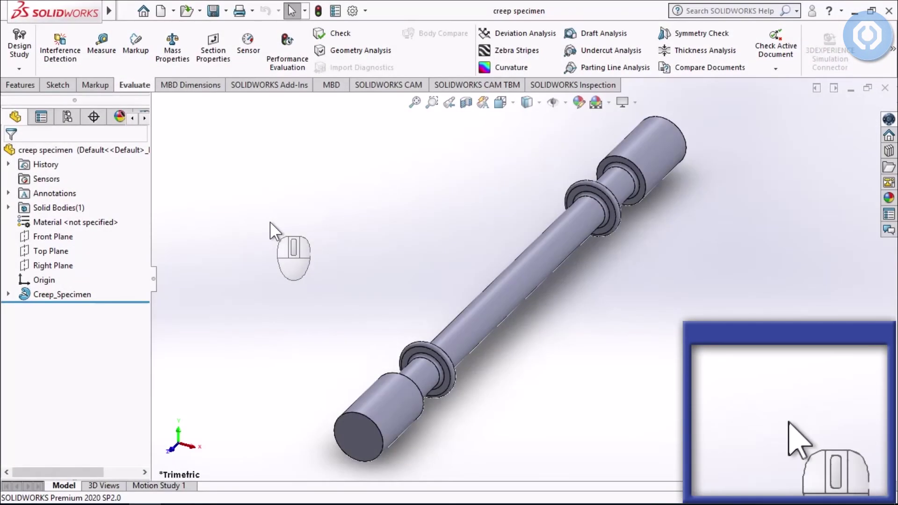
# Examine the revolved specimen from the front and right views and close up at one end cylinder
pyautogui.click(172, 447)
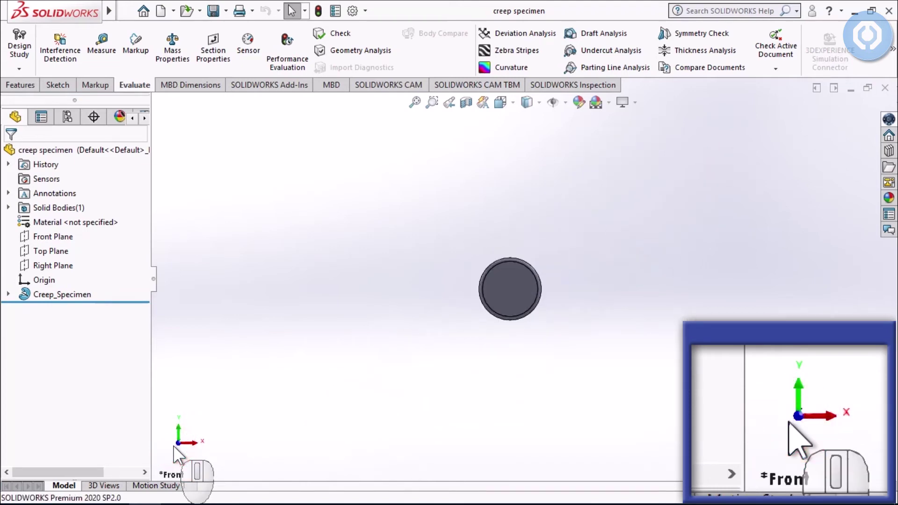
pyautogui.click(195, 440)
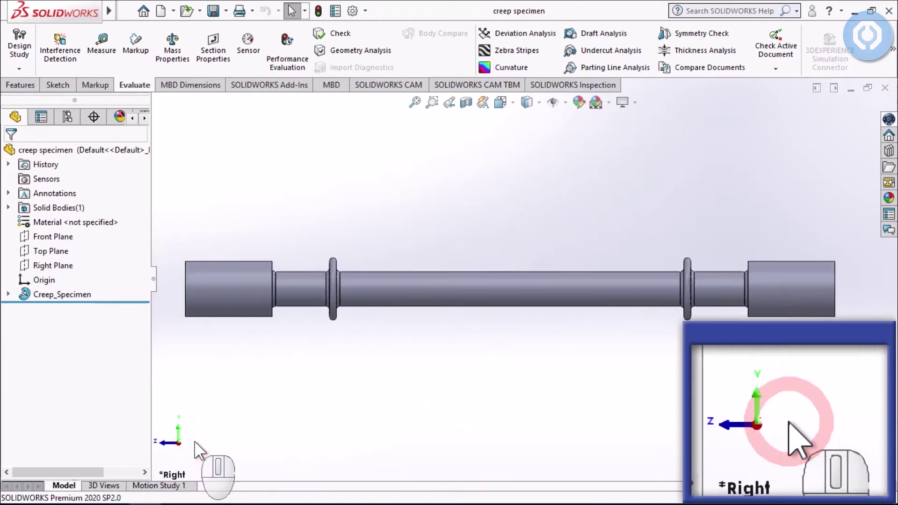
pyautogui.click(415, 102)
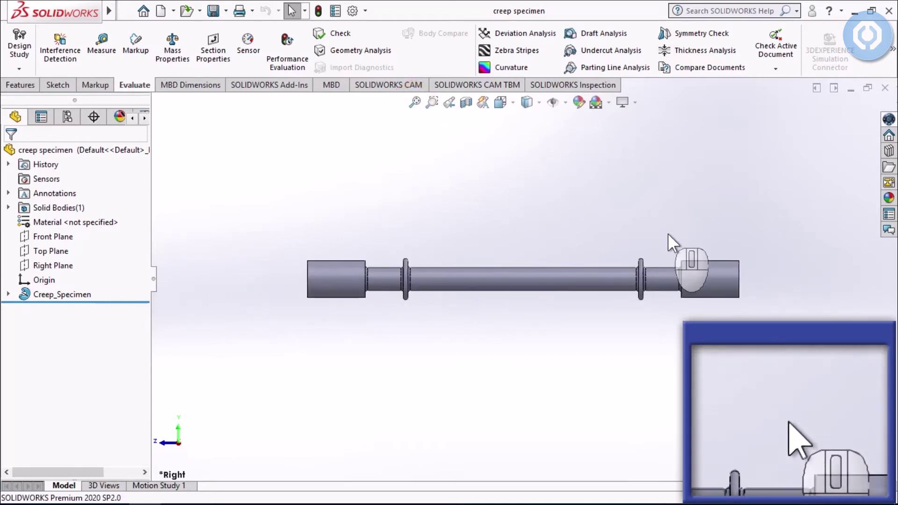
pyautogui.click(430, 98)
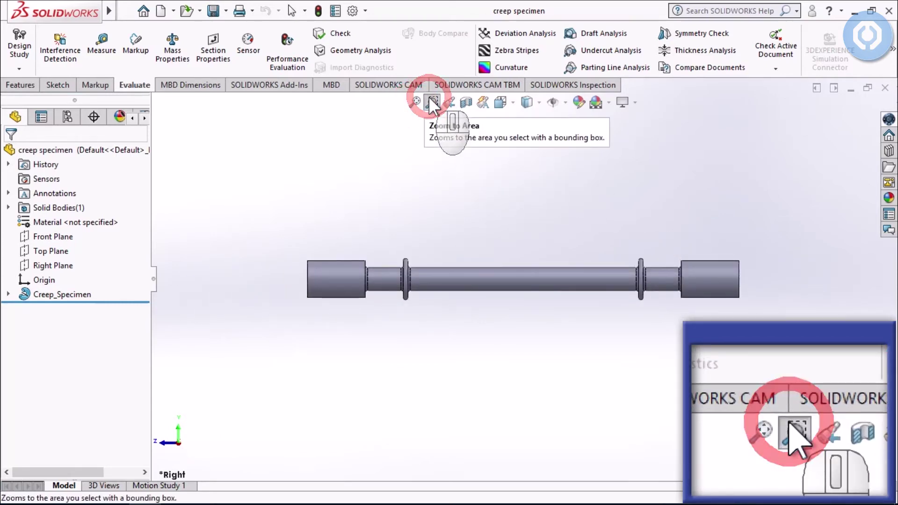
pyautogui.moveTo(668, 237); pyautogui.dragTo(756, 294)
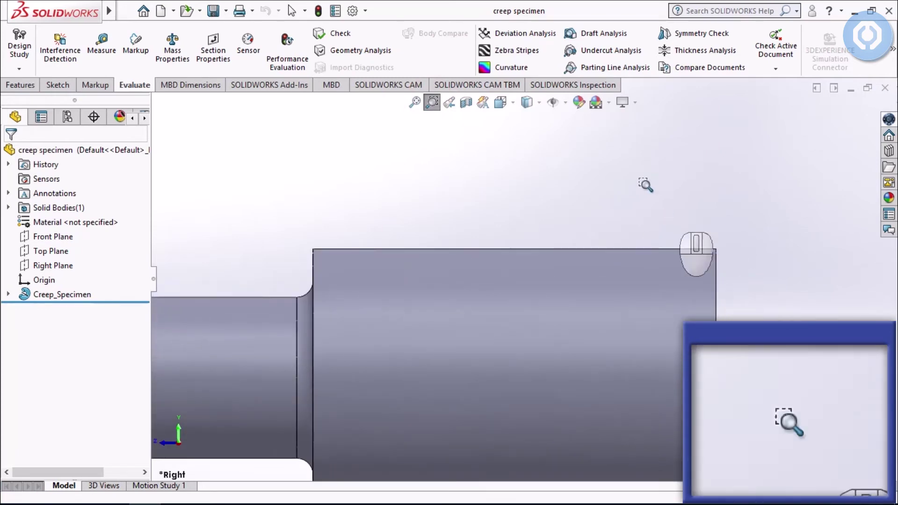
pyautogui.click(435, 103)
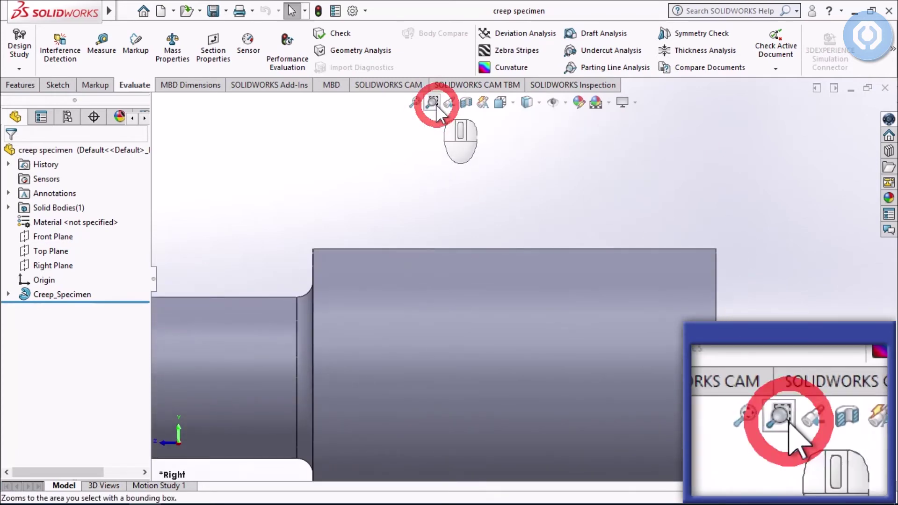
pyautogui.click(53, 239)
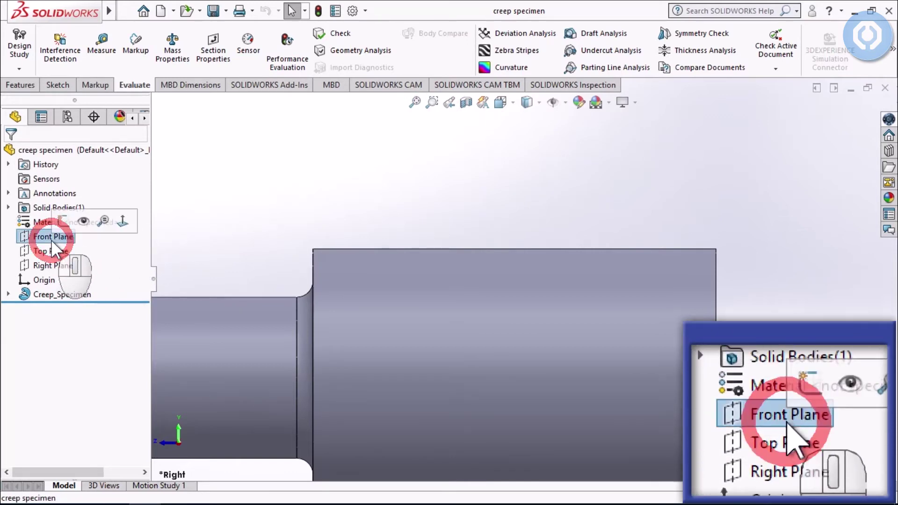
pyautogui.click(123, 223)
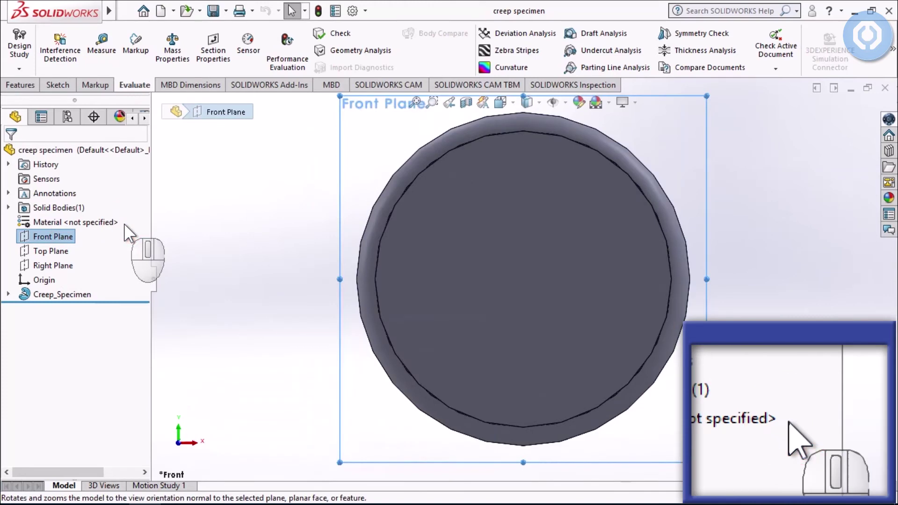
# Orient the view normal to the Right Plane and start a new sketch on that plane
pyautogui.click(51, 265)
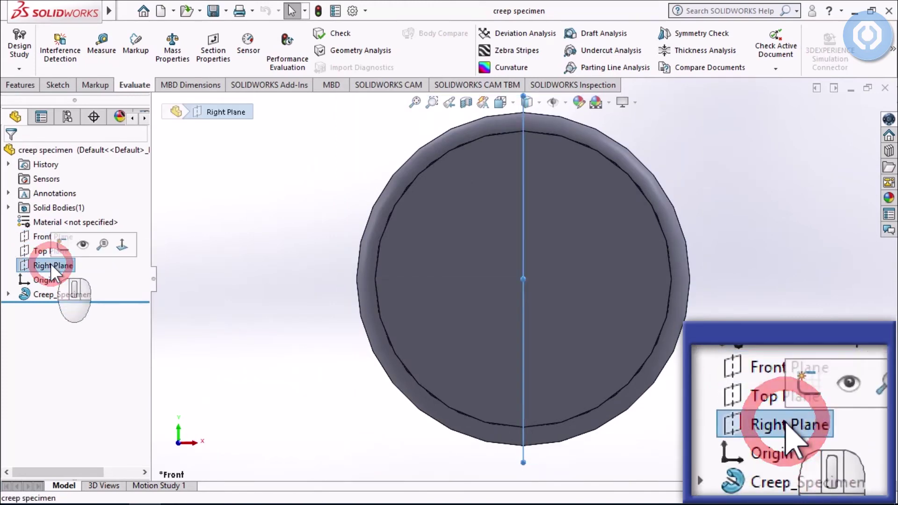
pyautogui.click(121, 243)
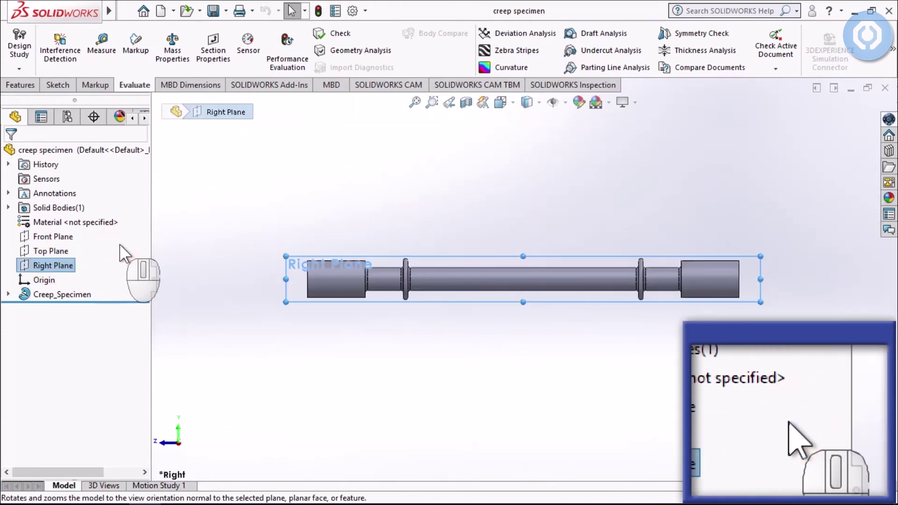
pyautogui.click(59, 268)
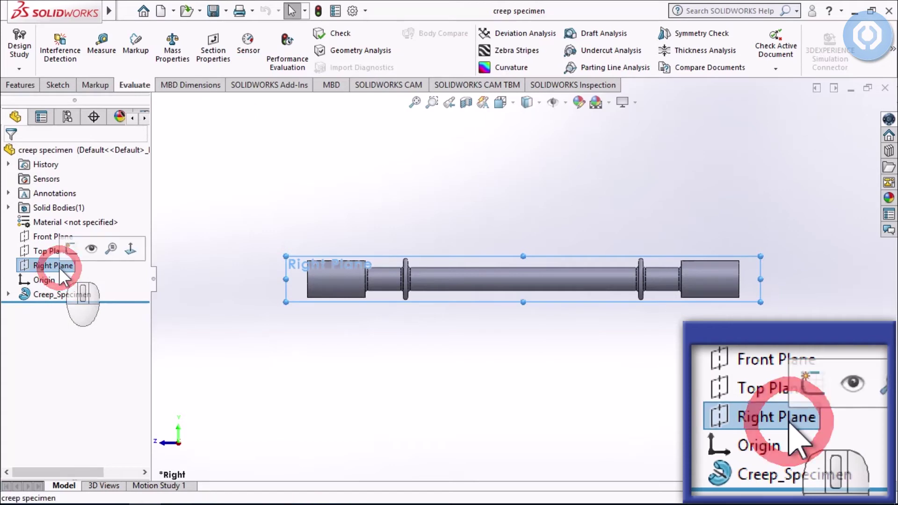
pyautogui.click(59, 267)
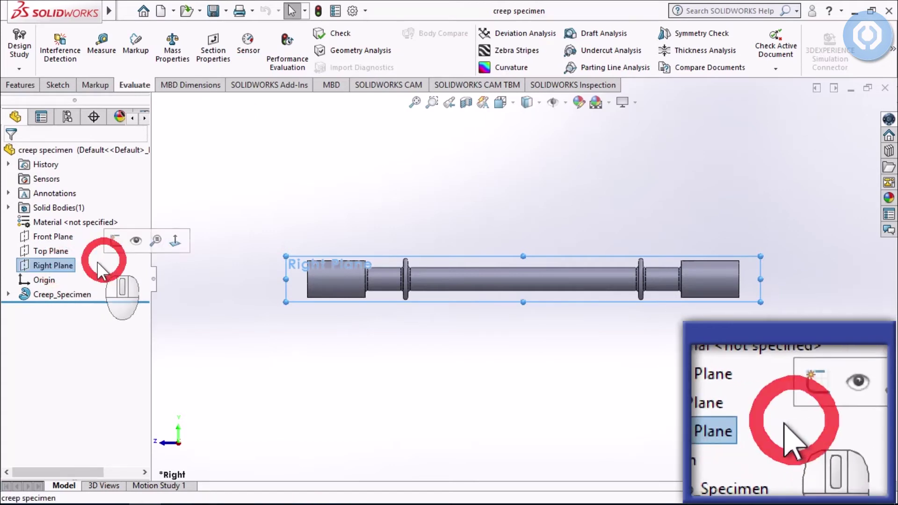
pyautogui.rightClick(66, 273)
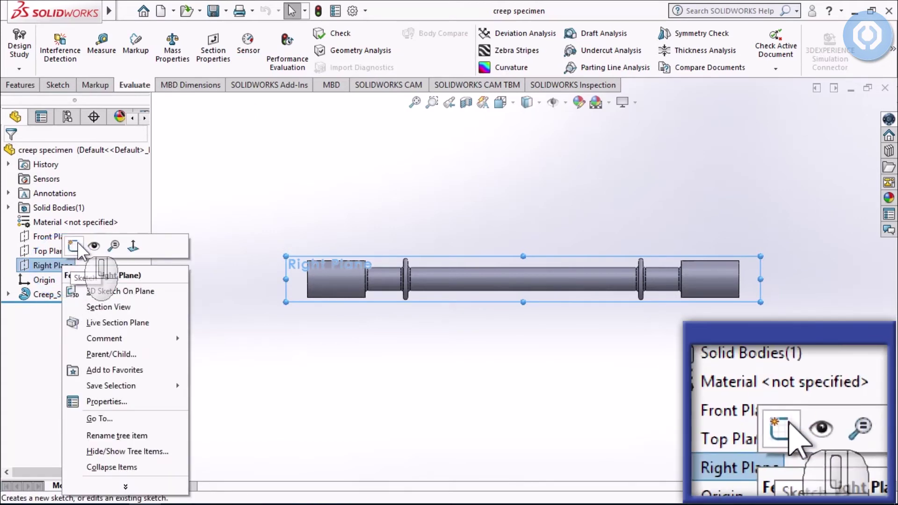
pyautogui.click(74, 246)
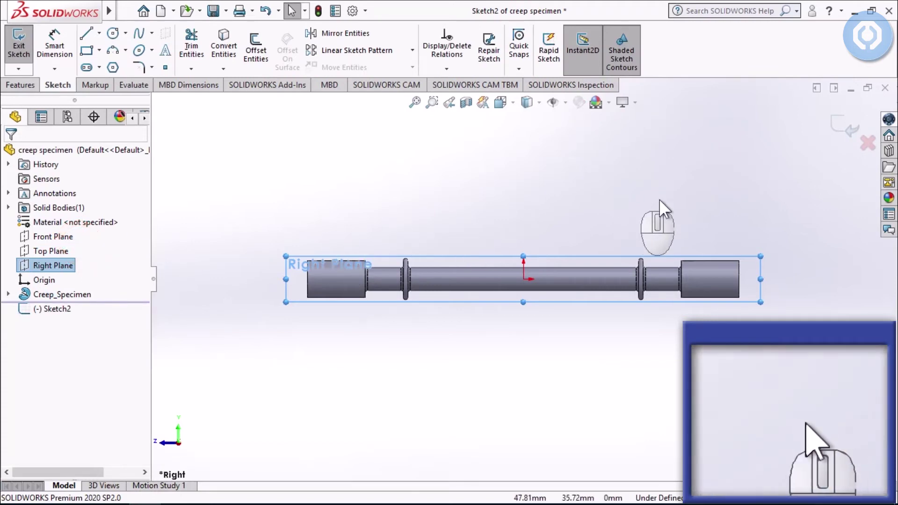
# Sketch a closed right triangle at the end cylinder's upper outer corner, about 1.36 mm wide and 1.91 mm high, extending outward past the end face
pyautogui.click(432, 103)
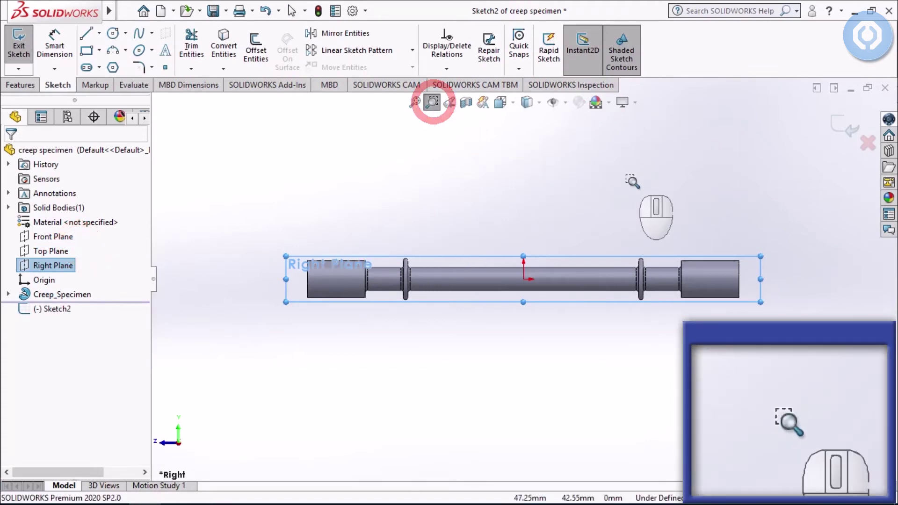
pyautogui.moveTo(682, 240); pyautogui.dragTo(758, 297)
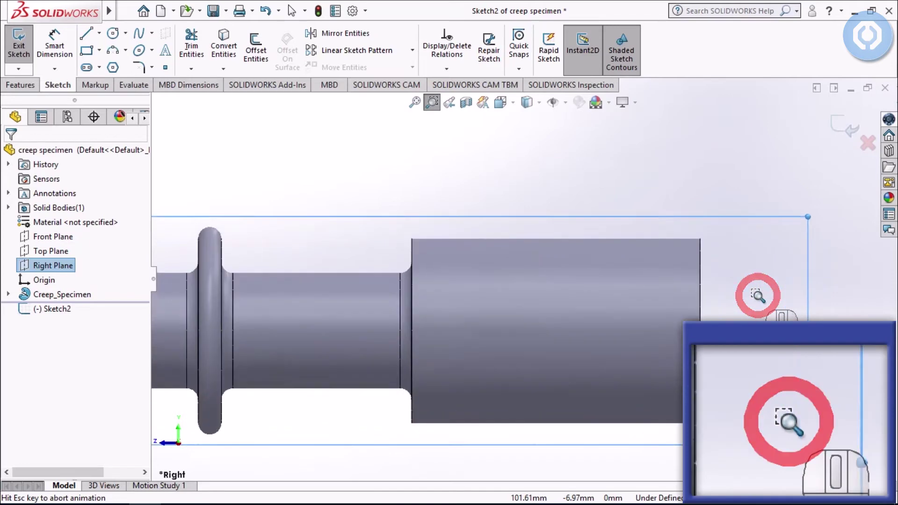
pyautogui.click(431, 102)
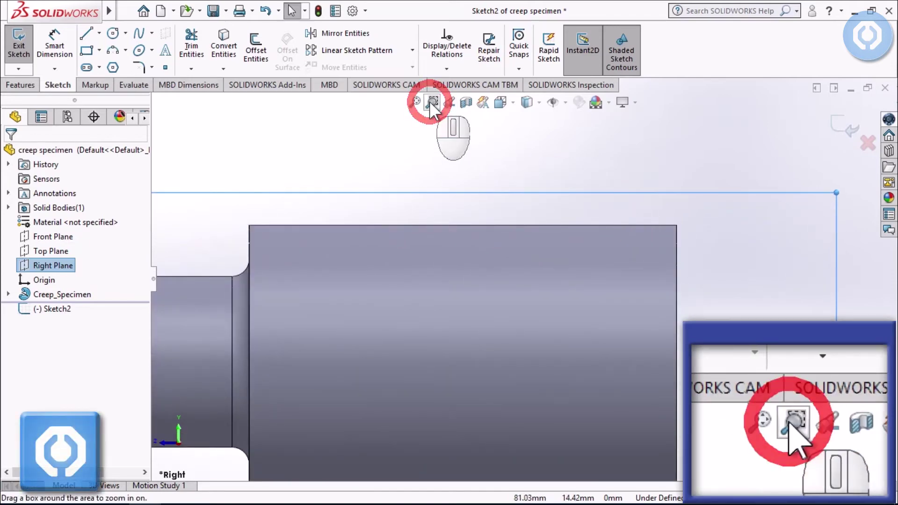
pyautogui.click(85, 34)
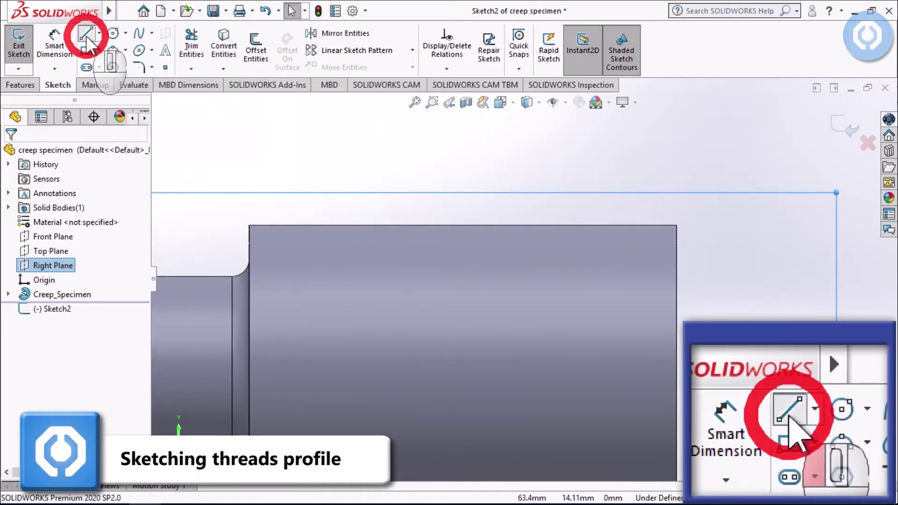
pyautogui.click(679, 226)
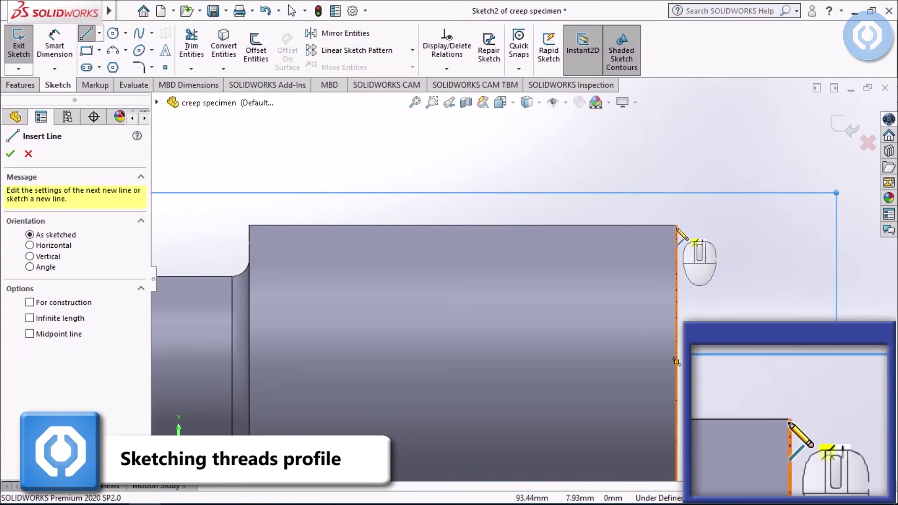
pyautogui.moveTo(679, 226)
pyautogui.mouseDown()
pyautogui.moveTo(701, 226)
pyautogui.moveTo(678, 265)
pyautogui.moveTo(677, 225)
pyautogui.mouseUp()
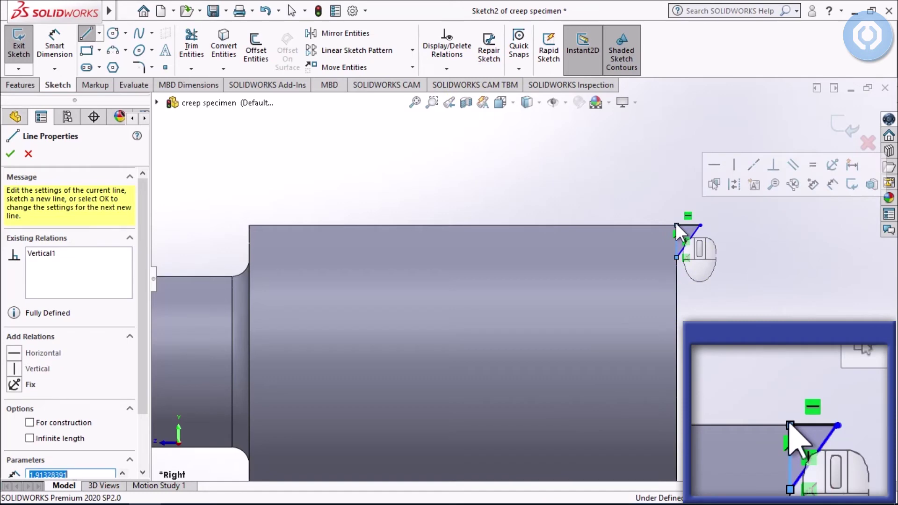
# Dimension the triangle's horizontal edge between its two endpoints and set it to 0.85 mm
pyautogui.click(65, 43)
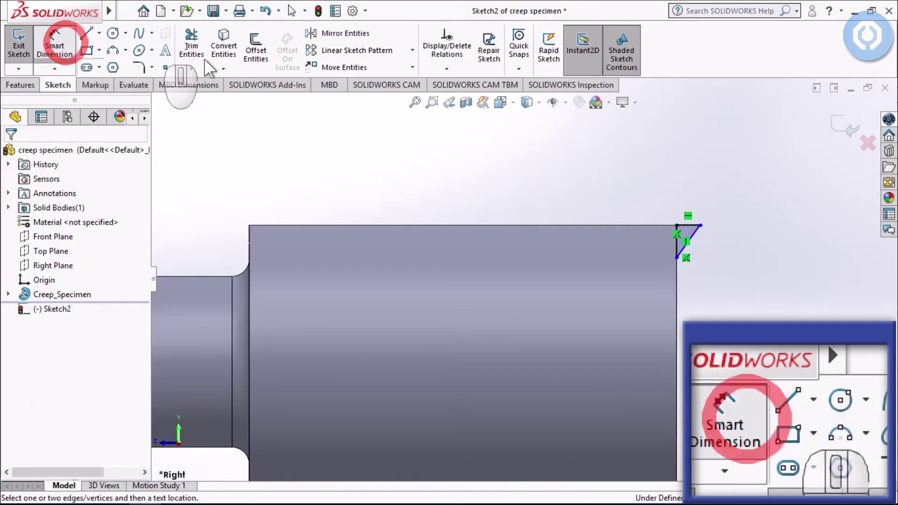
pyautogui.click(691, 228)
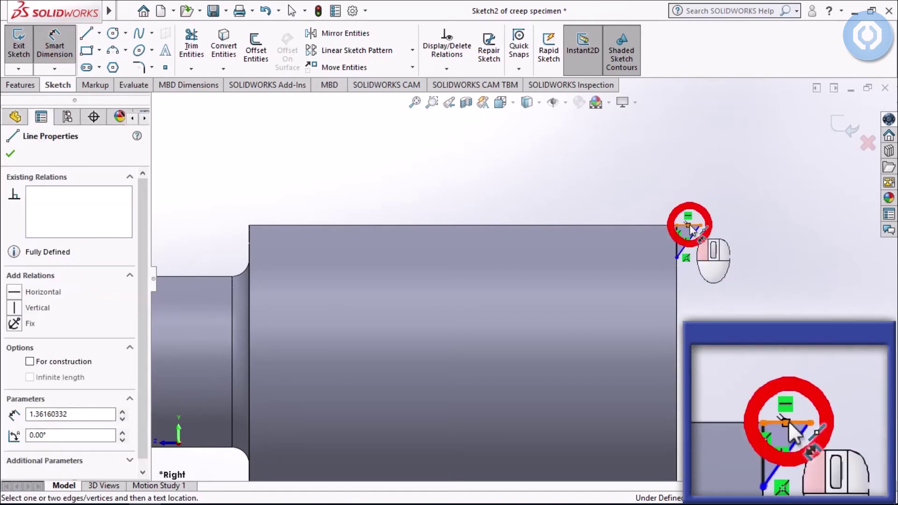
pyautogui.press('Escape')
pyautogui.click(677, 225)
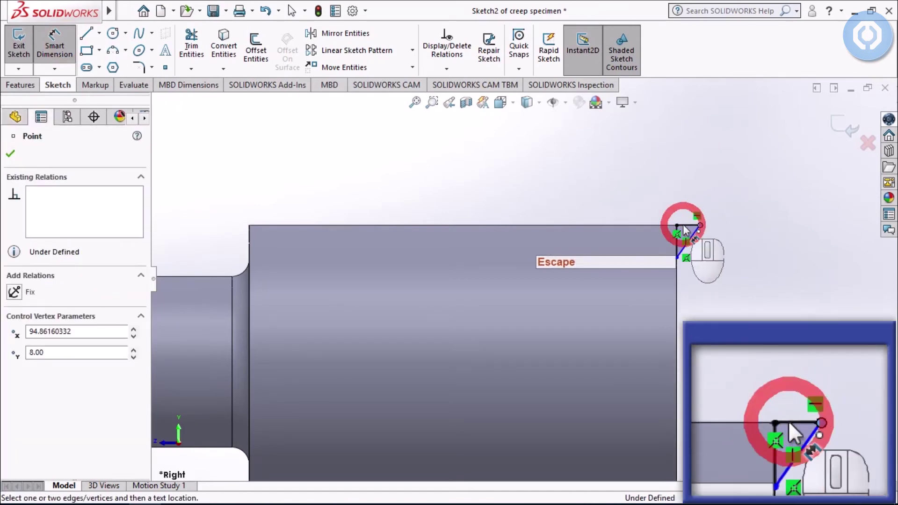
pyautogui.click(700, 225)
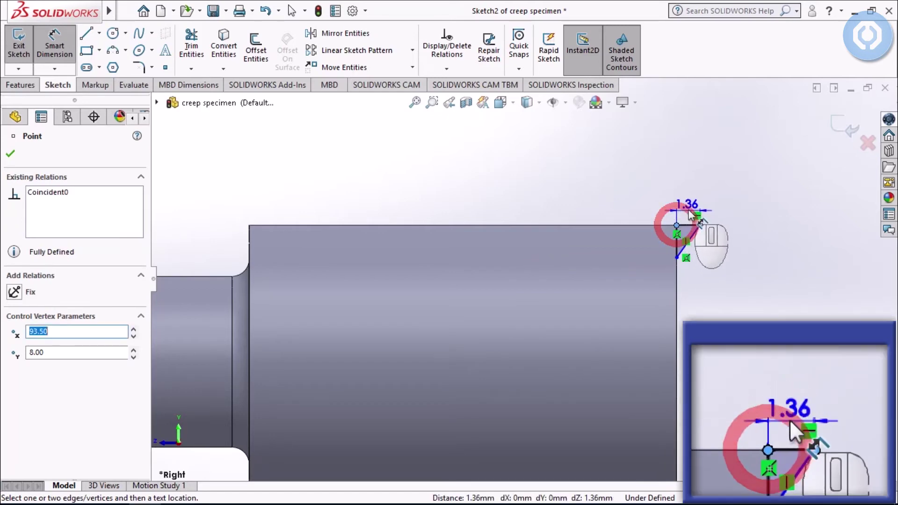
pyautogui.click(690, 195)
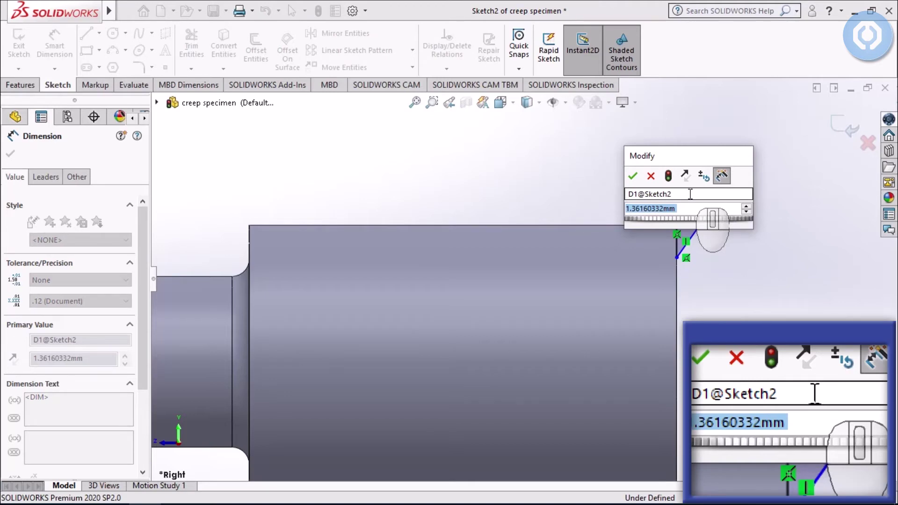
pyautogui.write('0.85')
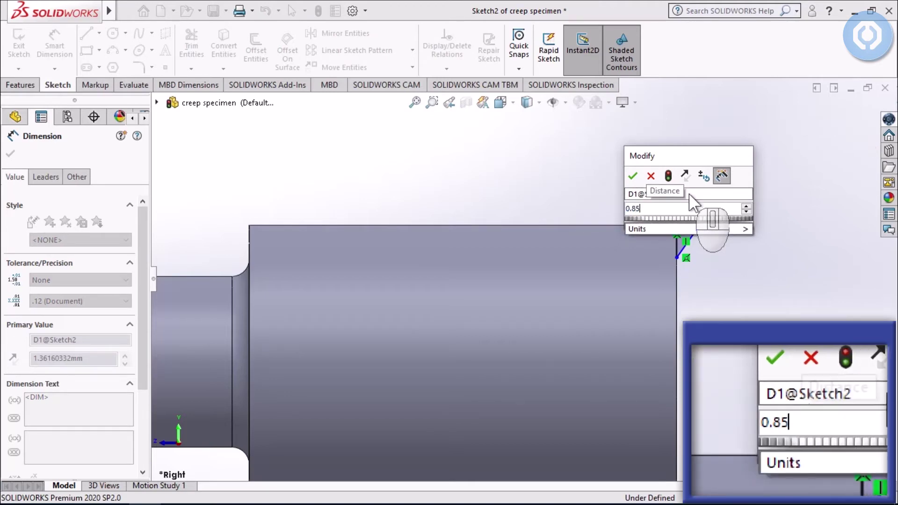
pyautogui.press('Return')
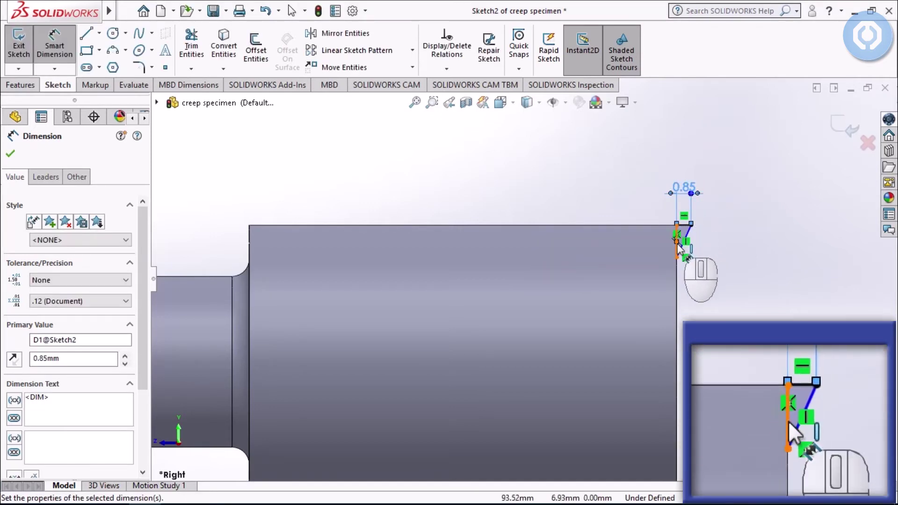
# Dimension the triangle's vertical edge along the end face as 1.5 mm and leave the dimension tool
pyautogui.click(678, 244)
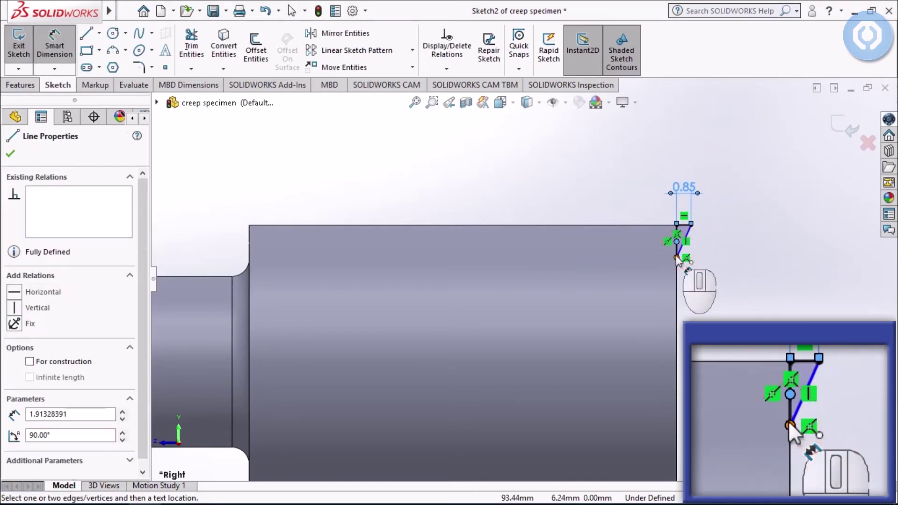
pyautogui.press('Escape')
pyautogui.moveTo(677, 227); pyautogui.dragTo(676, 256)
pyautogui.click(653, 245)
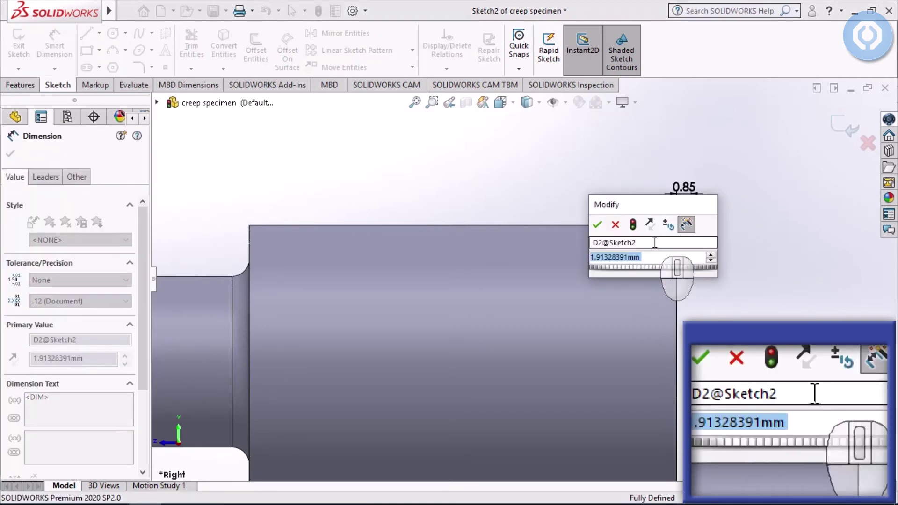
pyautogui.write('1.5')
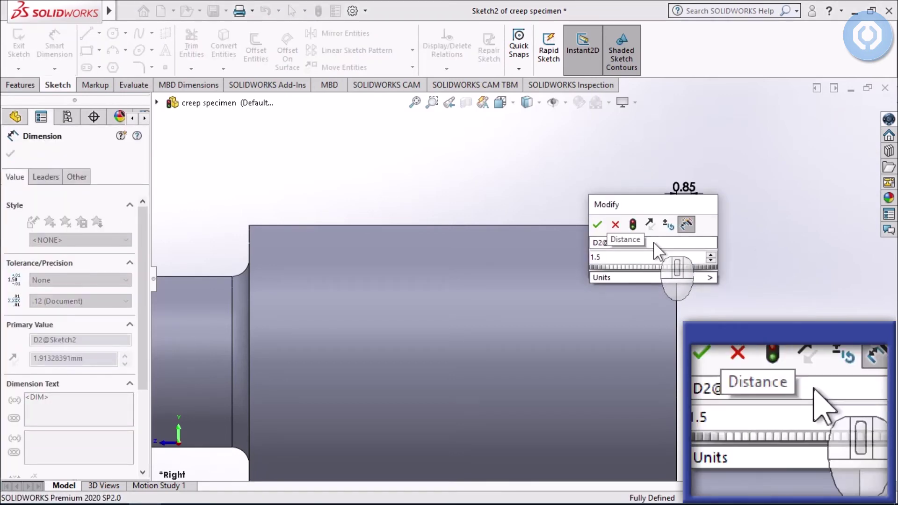
pyautogui.press('Return')
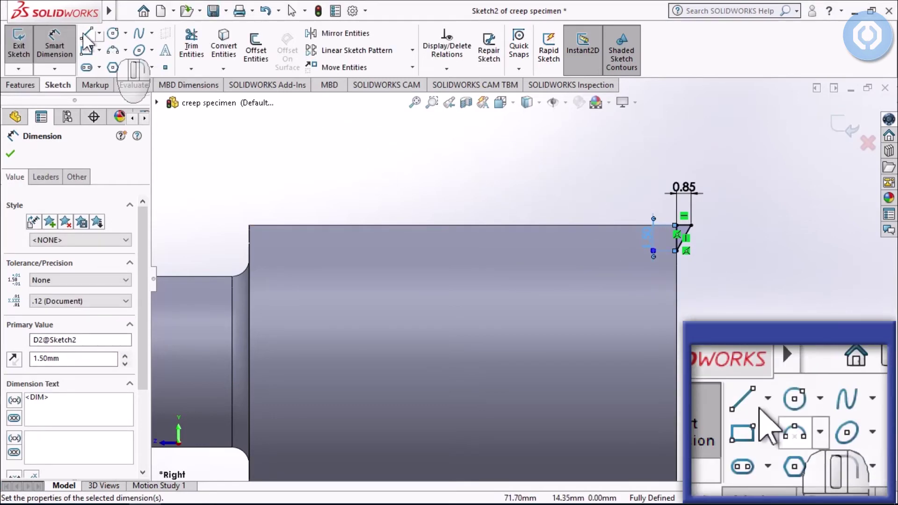
pyautogui.click(52, 43)
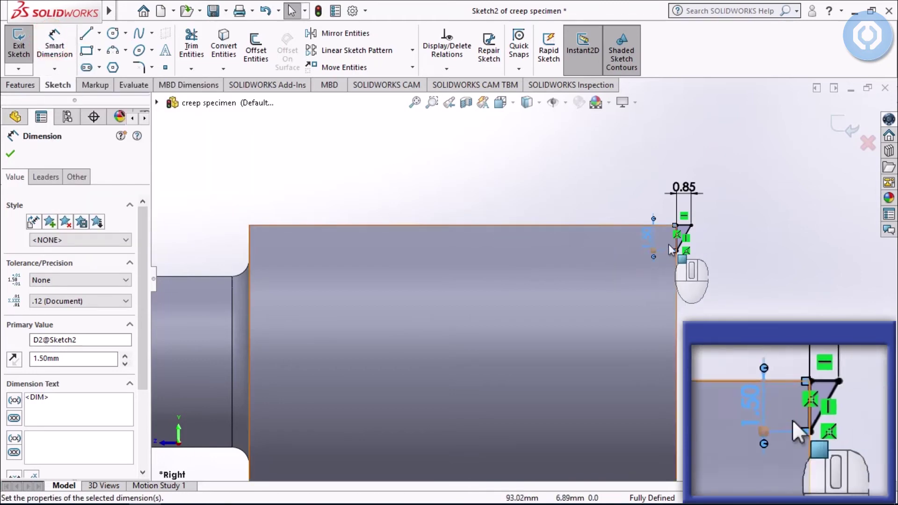
# Mirror the triangle's horizontal and slanted edges about its vertical edge to complete the thread profile, and exit the sketch
pyautogui.click(677, 243)
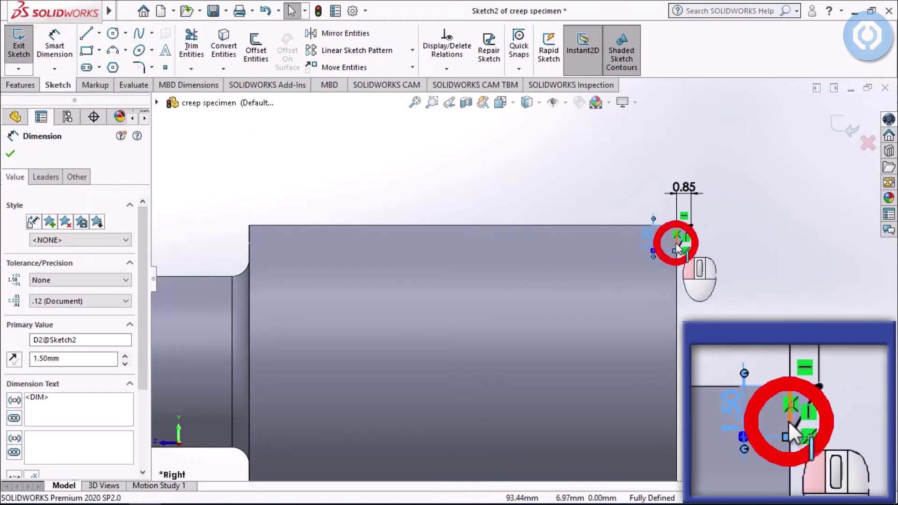
pyautogui.click(736, 201)
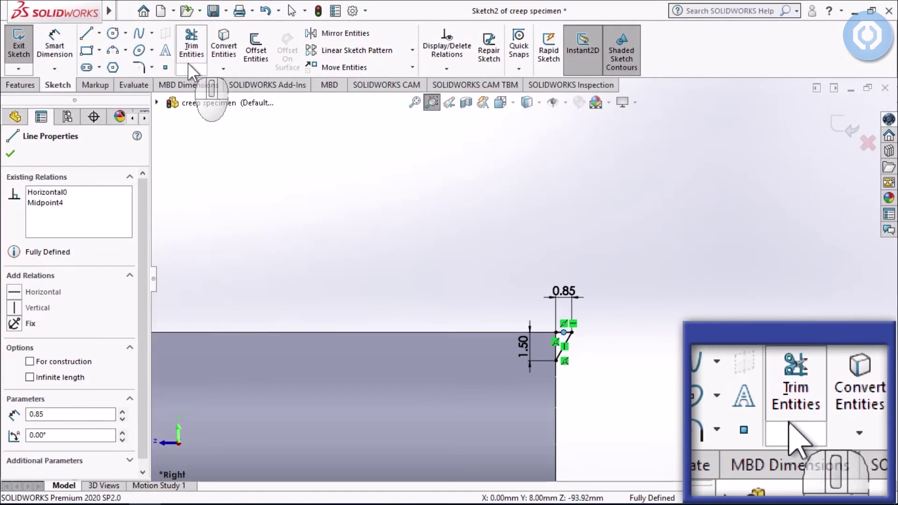
pyautogui.click(328, 33)
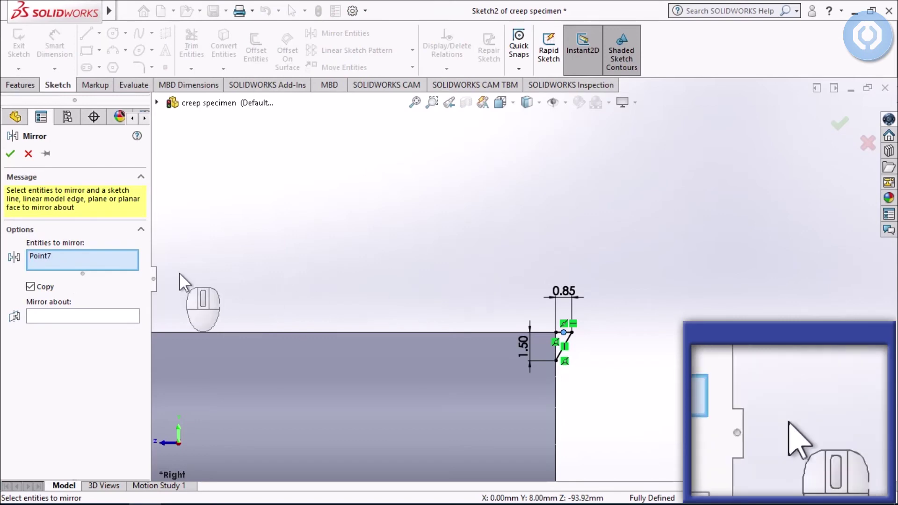
pyautogui.click(86, 256)
pyautogui.click(568, 338)
pyautogui.click(567, 352)
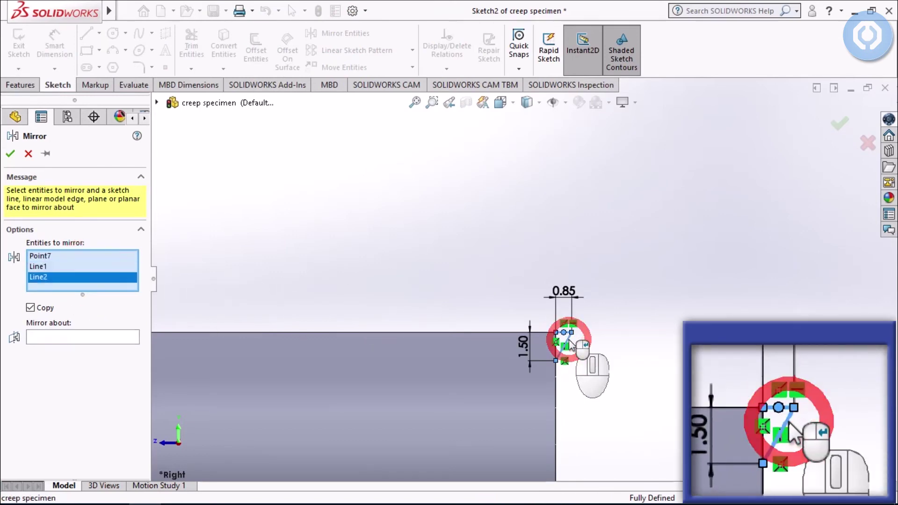
pyautogui.click(92, 335)
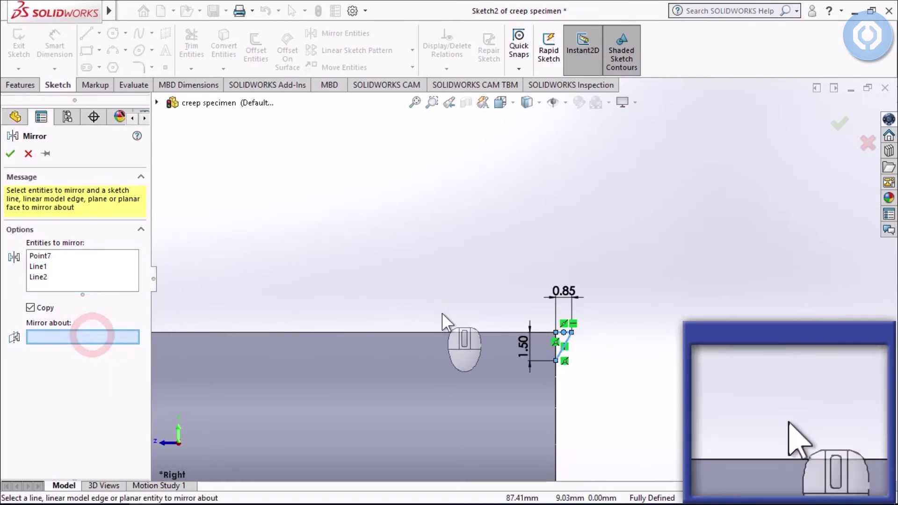
pyautogui.click(557, 349)
pyautogui.rightClick(557, 348)
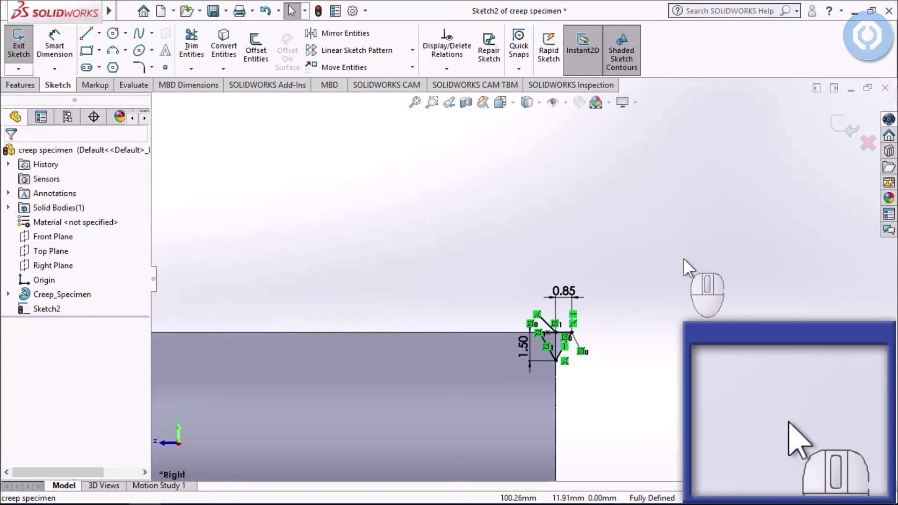
pyautogui.click(835, 128)
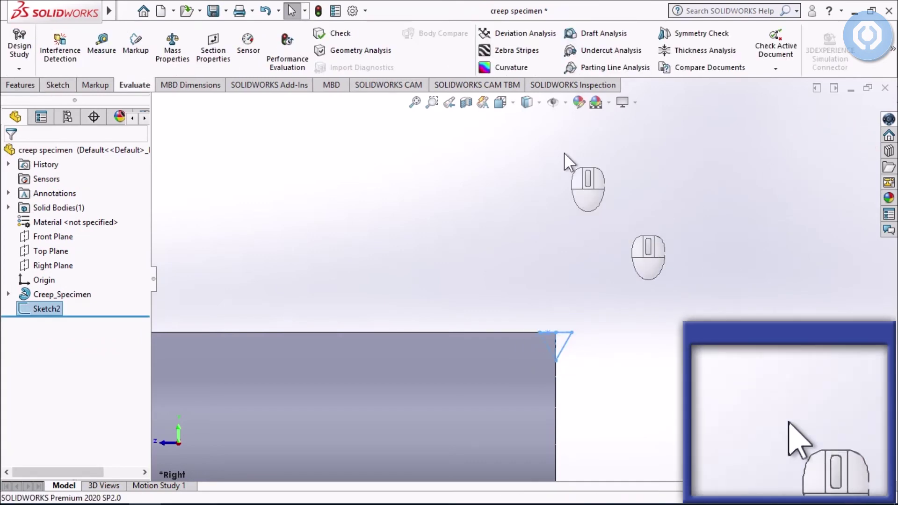
# Start a new sketch on the flat end face of the end cylinder that carries the thread profile
pyautogui.click(415, 102)
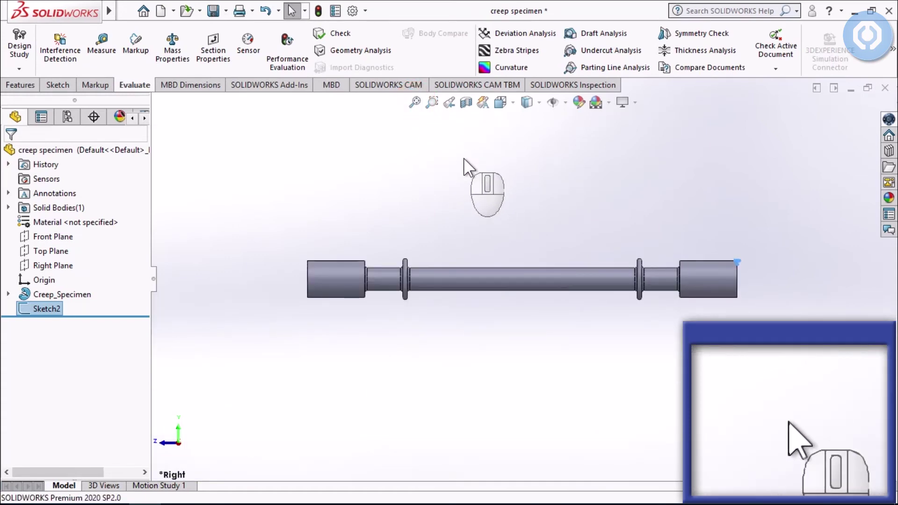
pyautogui.click(511, 103)
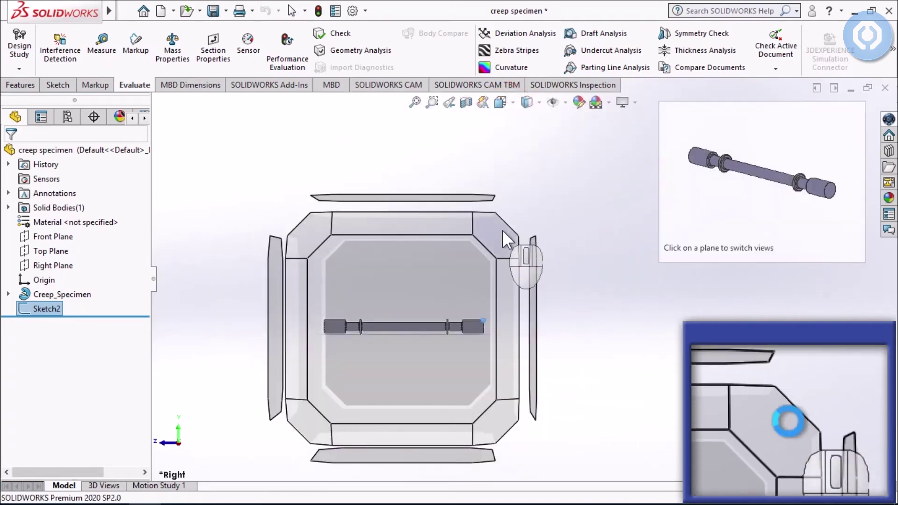
pyautogui.click(503, 230)
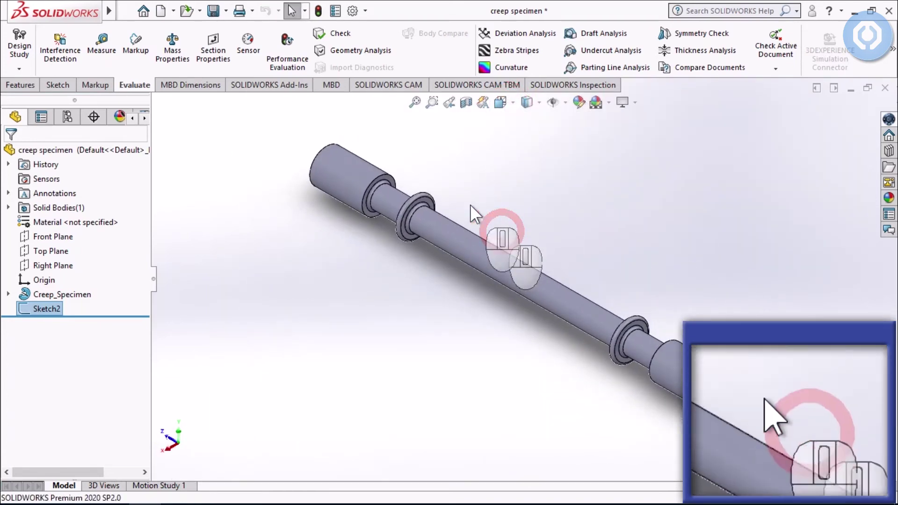
pyautogui.rightClick(502, 229)
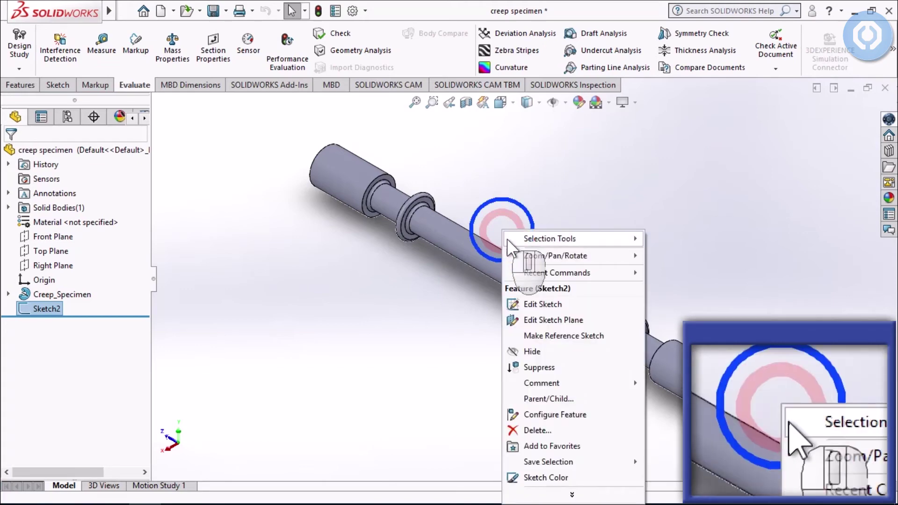
pyautogui.moveTo(613, 255)
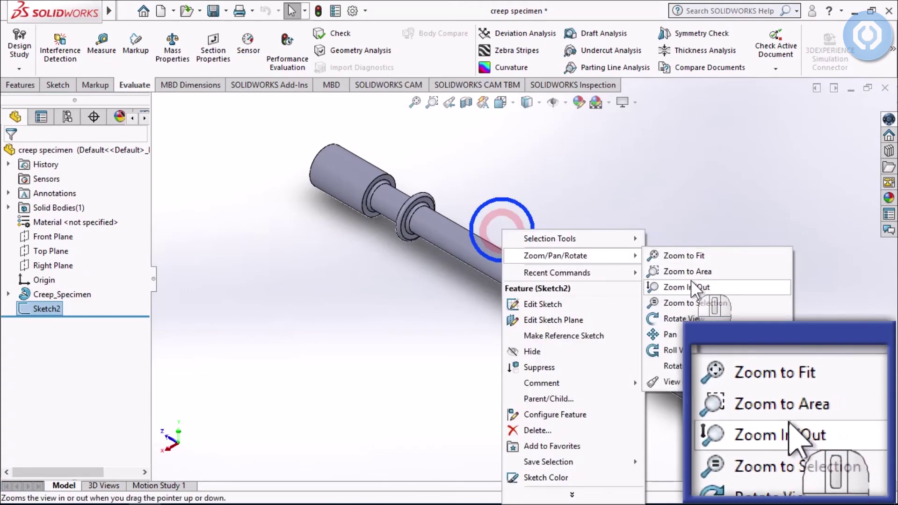
pyautogui.click(670, 334)
pyautogui.moveTo(662, 335); pyautogui.dragTo(374, 286)
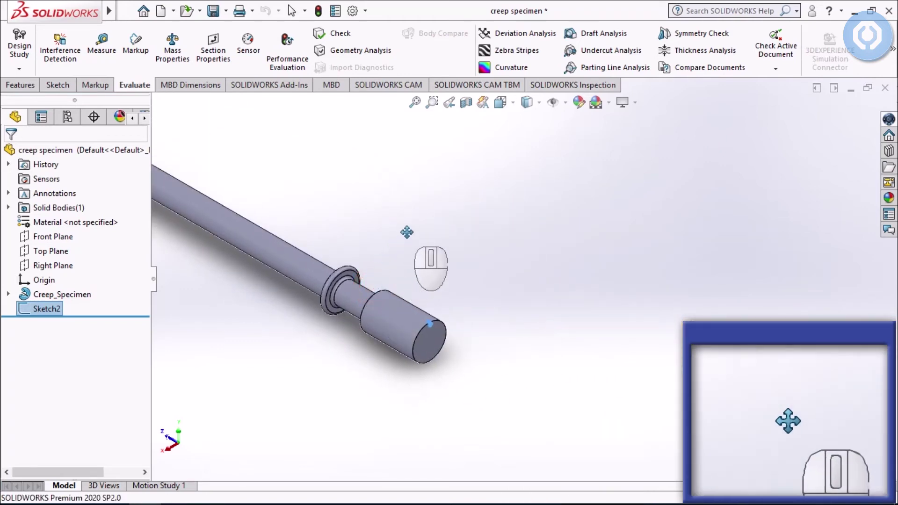
pyautogui.rightClick(317, 196)
pyautogui.click(331, 202)
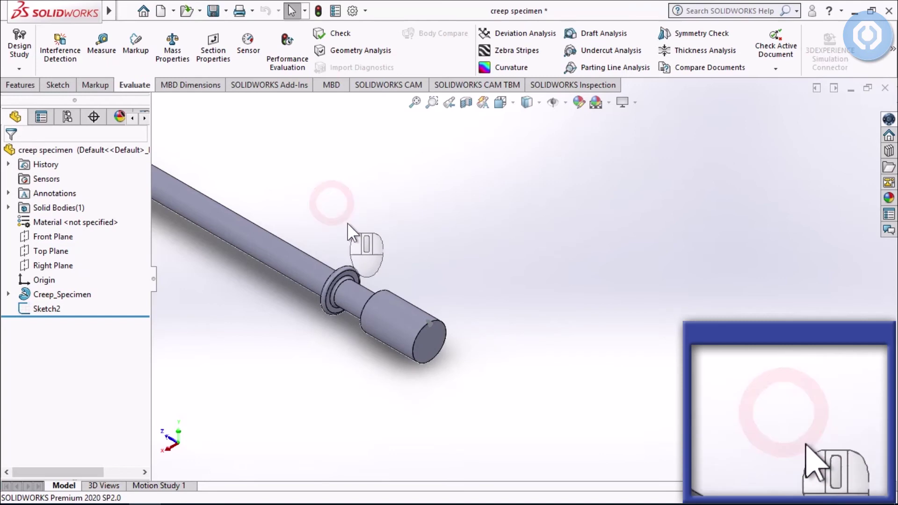
pyautogui.click(426, 344)
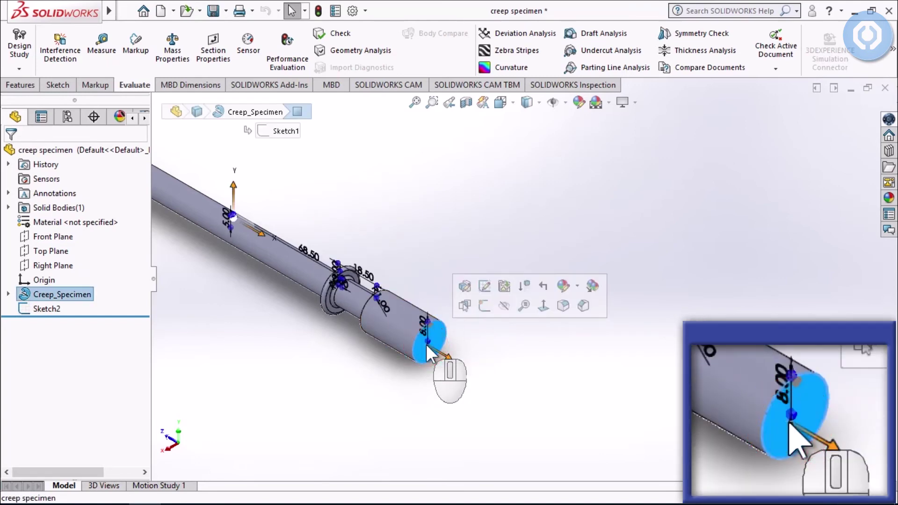
pyautogui.click(49, 86)
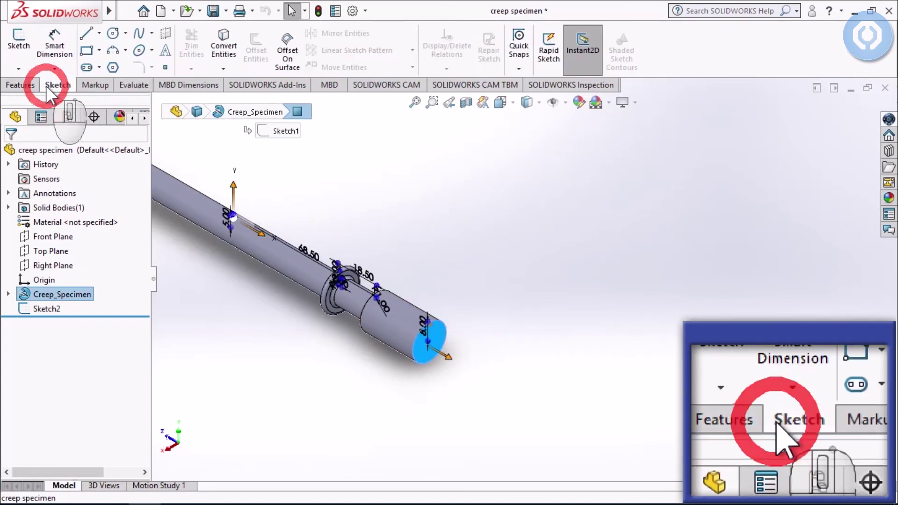
pyautogui.click(19, 39)
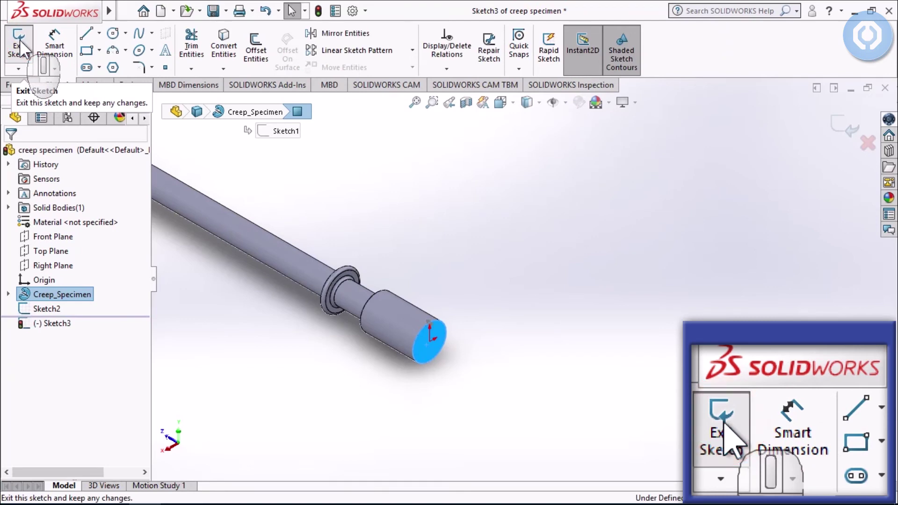
# Convert the end face's circular edge into a sketch circle and exit the sketch
pyautogui.click(421, 332)
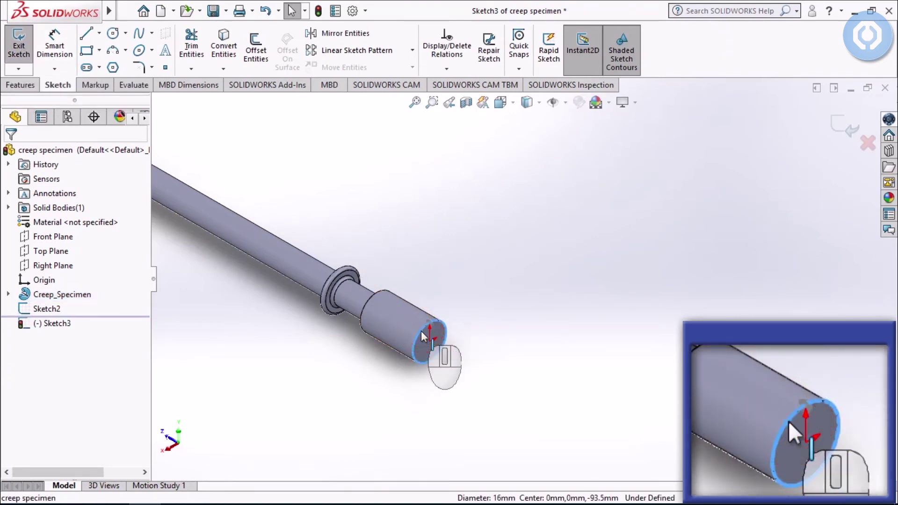
pyautogui.click(227, 50)
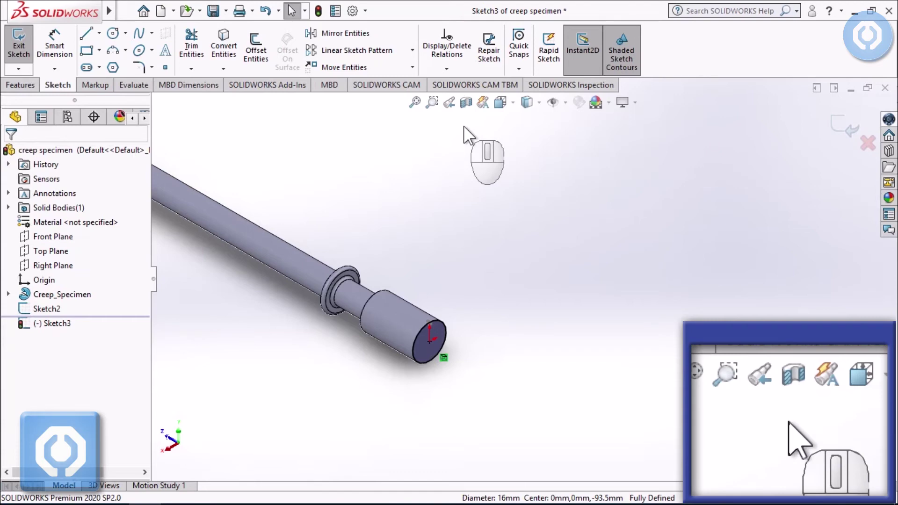
pyautogui.click(830, 121)
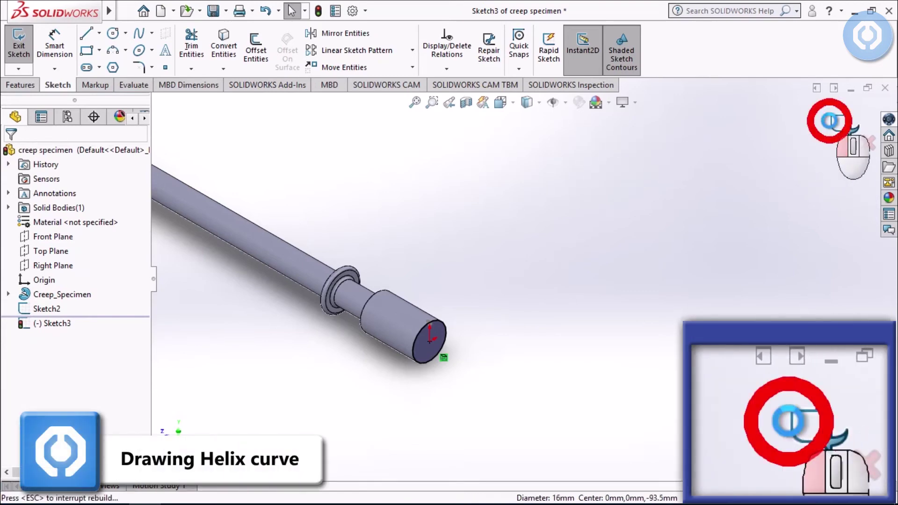
# Define a clockwise Helix from the circle sketch with constant 2 mm pitch, reversed direction, 13 revolutions and a 90° start angle
pyautogui.click(24, 84)
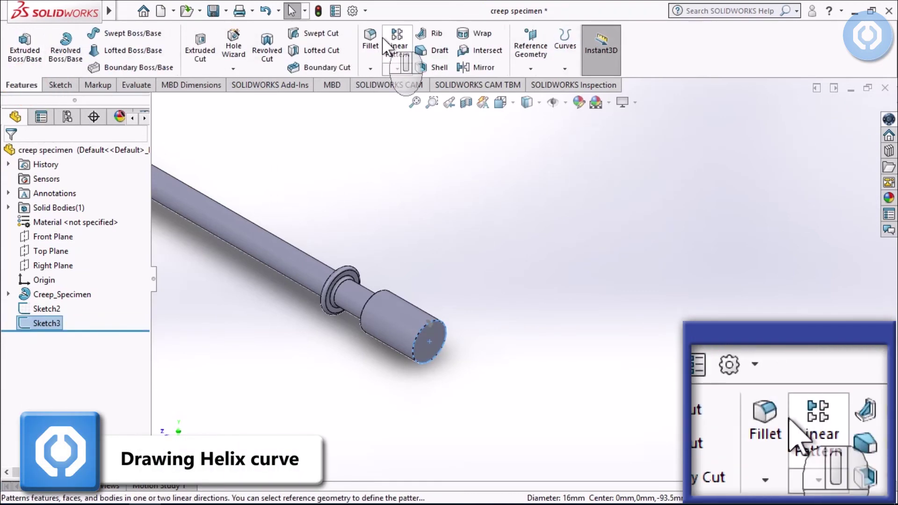
pyautogui.click(566, 66)
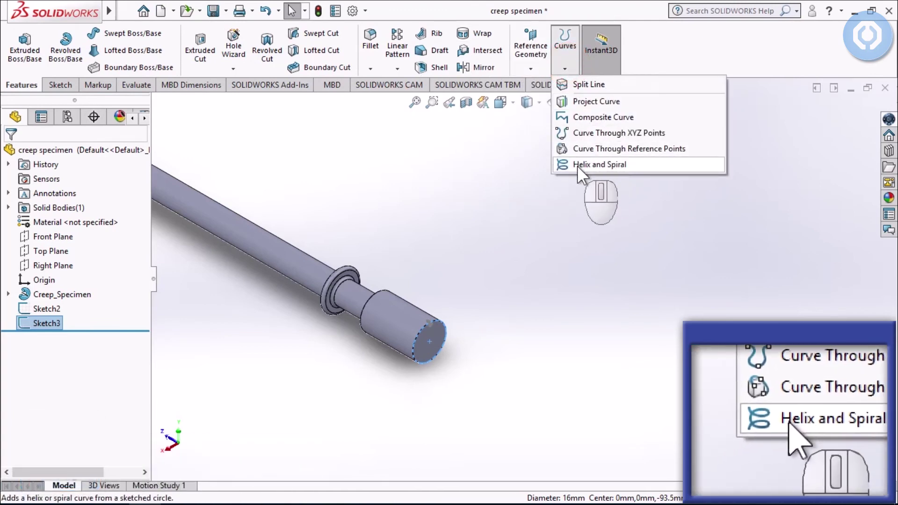
pyautogui.click(590, 166)
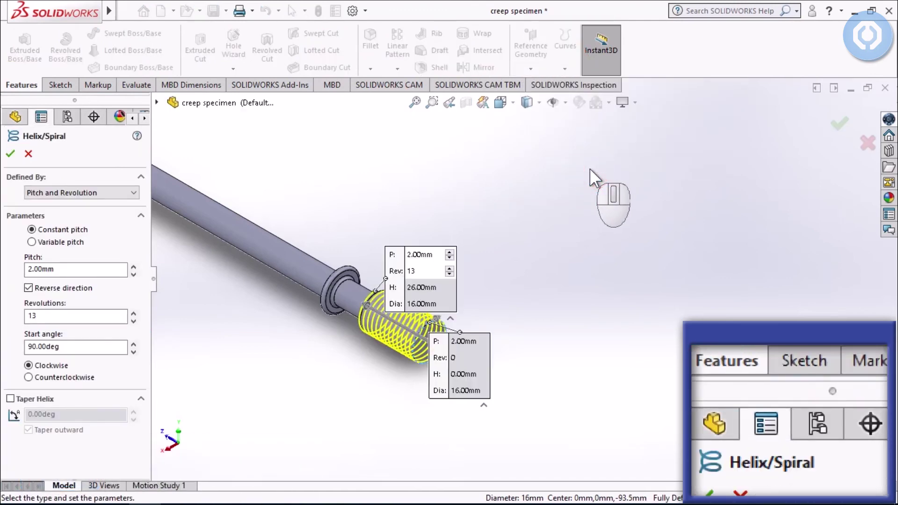
pyautogui.click(75, 271)
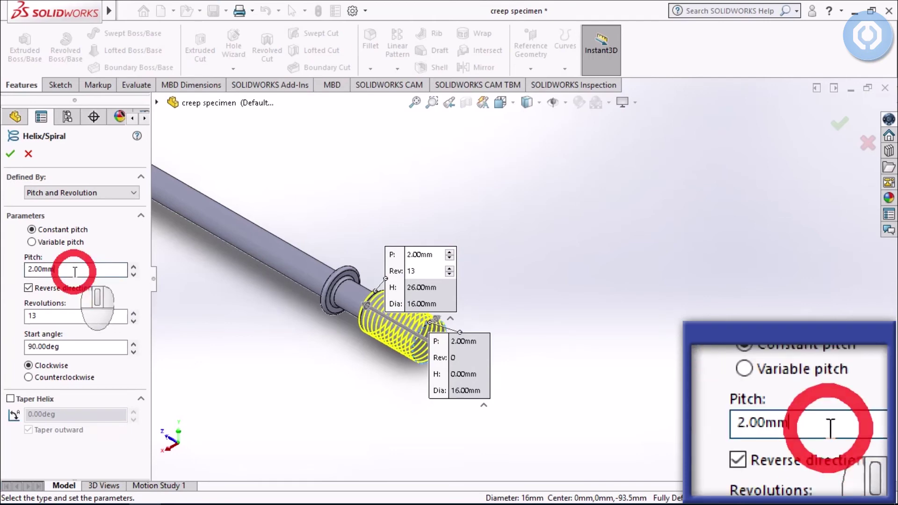
pyautogui.click(59, 315)
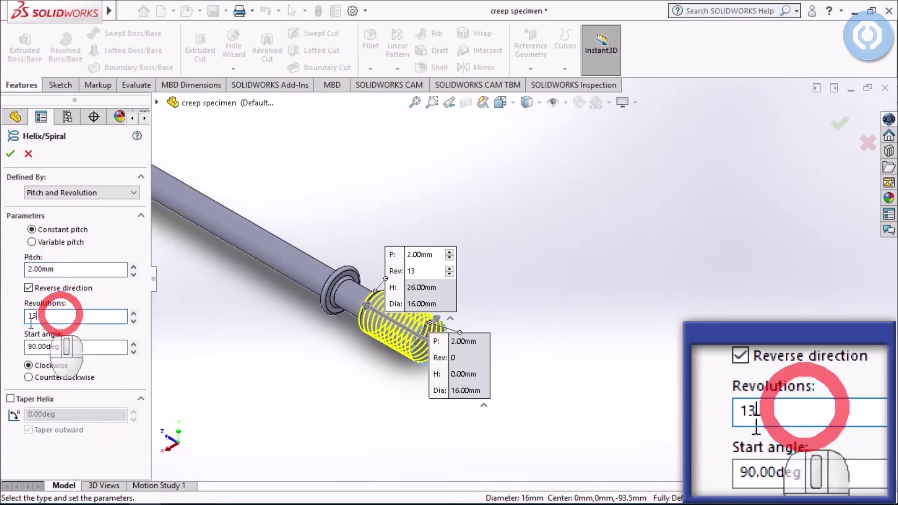
pyautogui.click(82, 350)
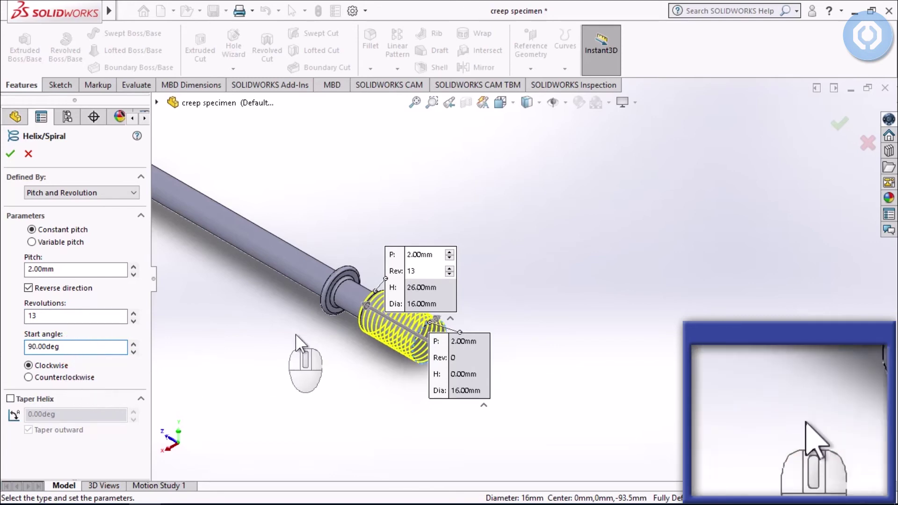
pyautogui.click(430, 102)
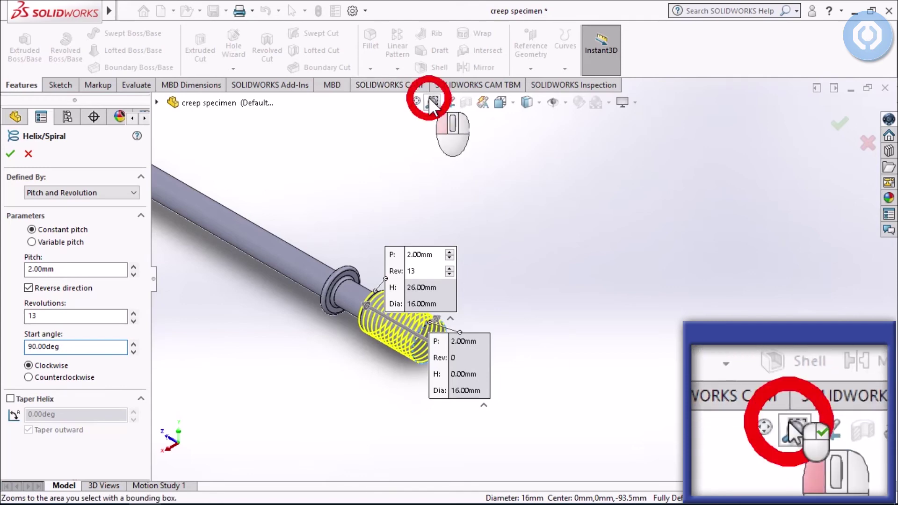
pyautogui.moveTo(341, 258); pyautogui.dragTo(473, 367)
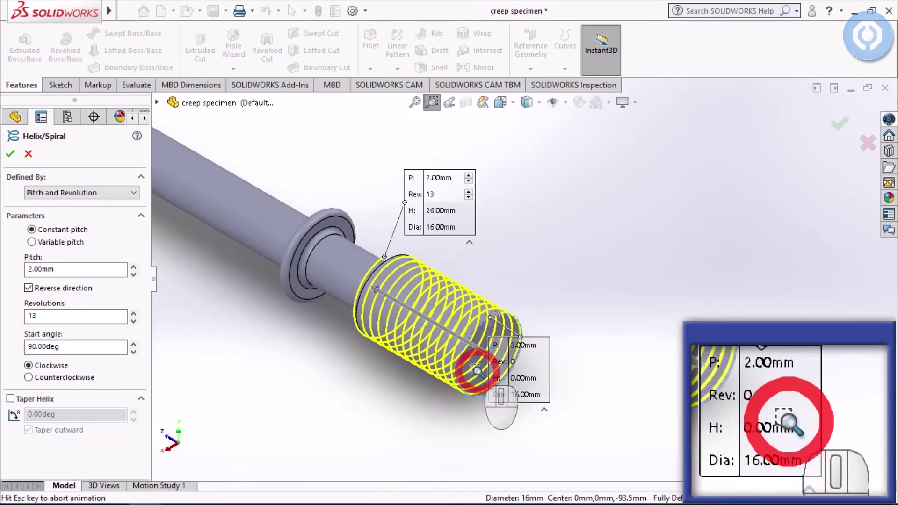